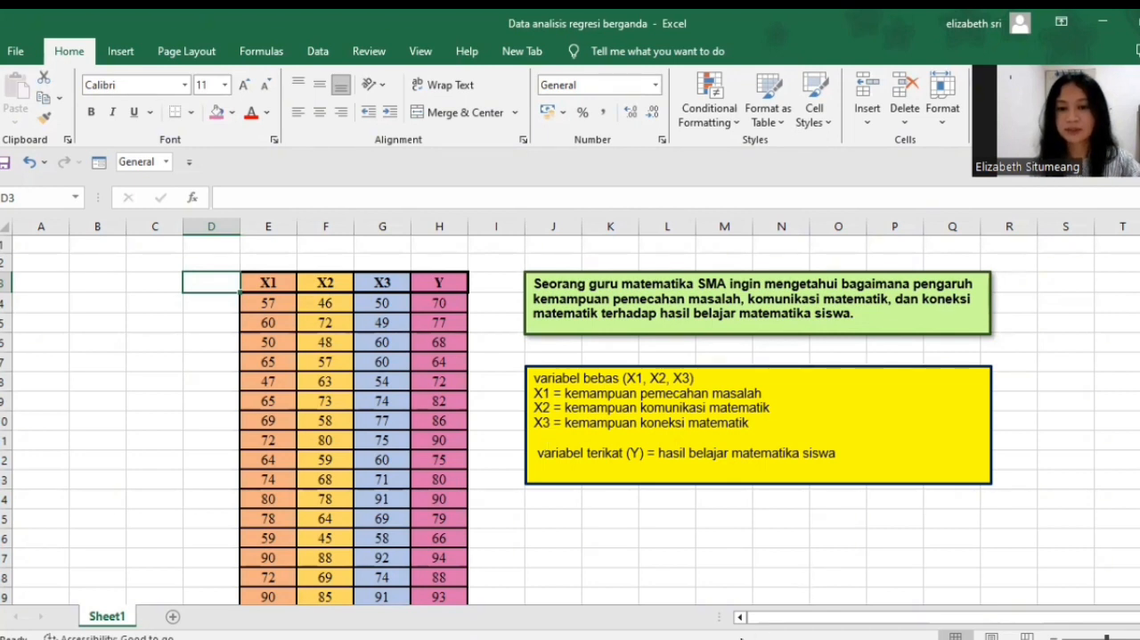
click(697, 638)
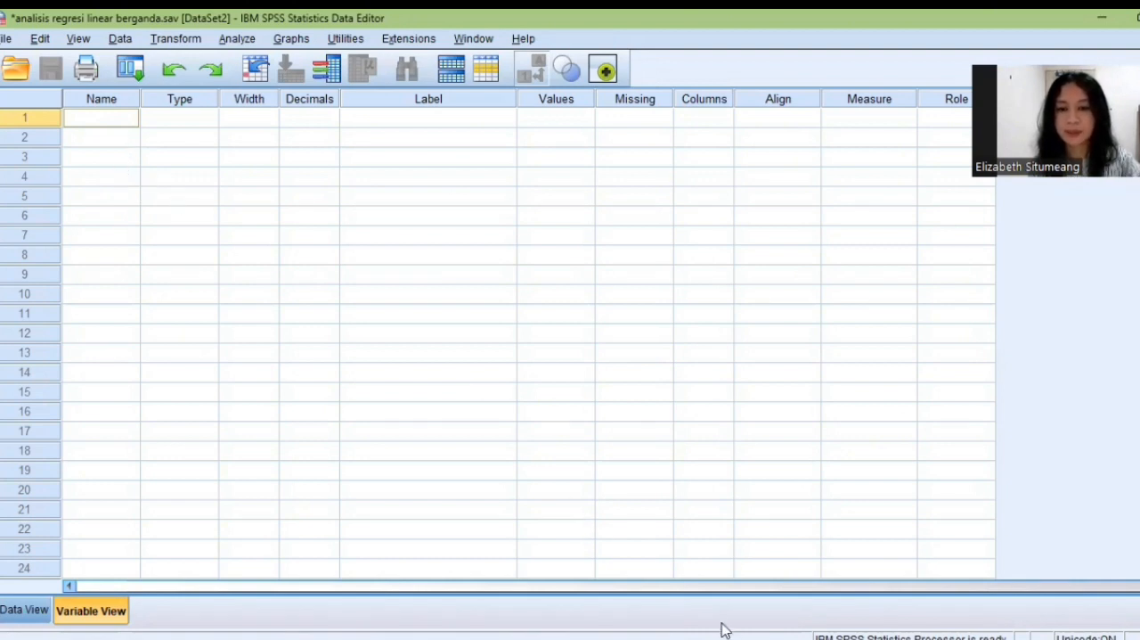
mouse_move(697, 639)
mouse_move(775, 639)
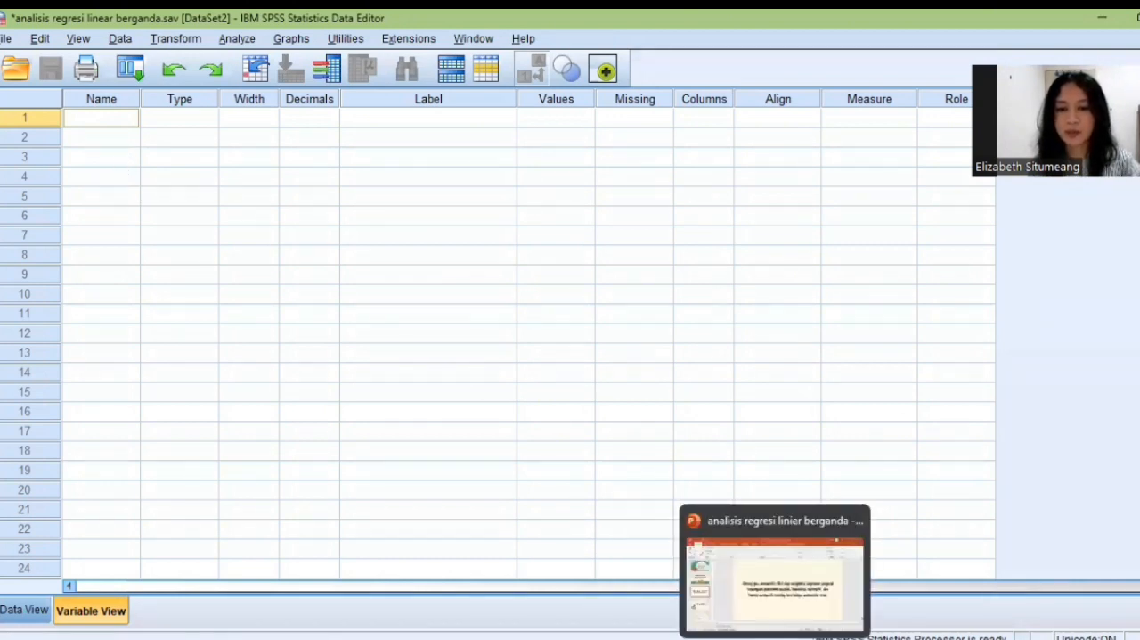
mouse_move(735, 638)
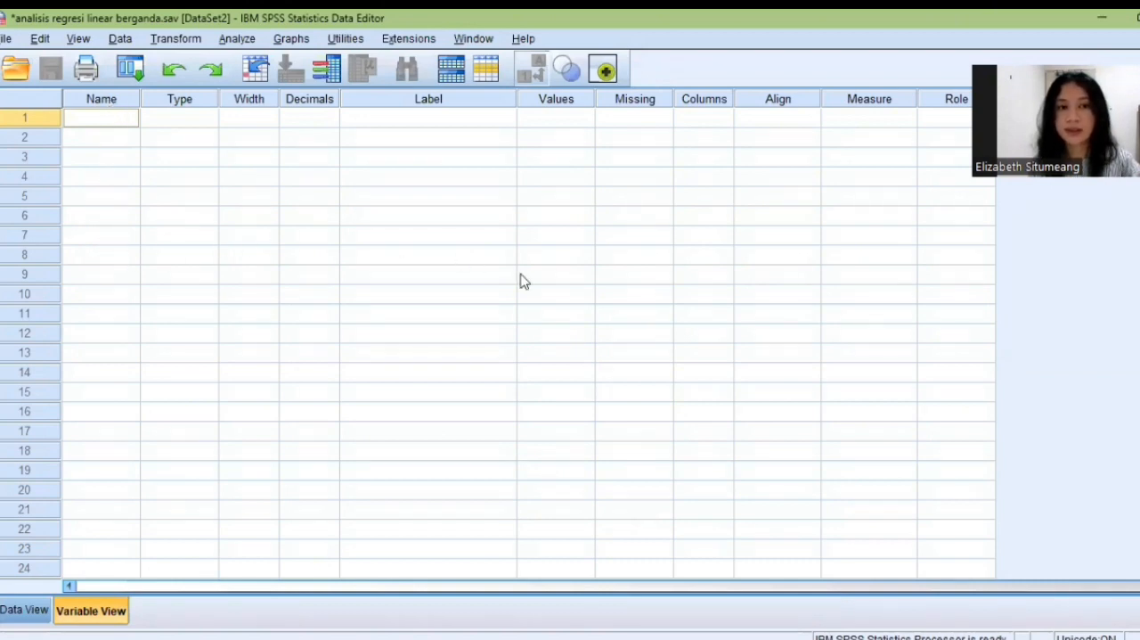
click(739, 579)
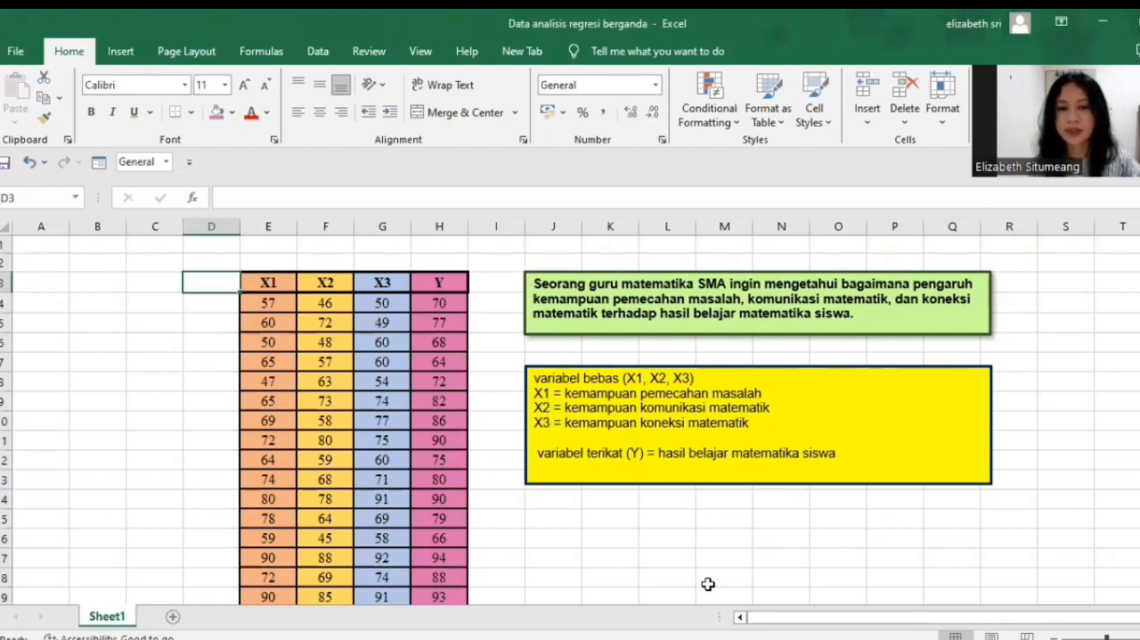
Switch to SPSS Statistics and define four variables named X1, X2, X3 and Y in the Variable View.
click(753, 638)
click(122, 129)
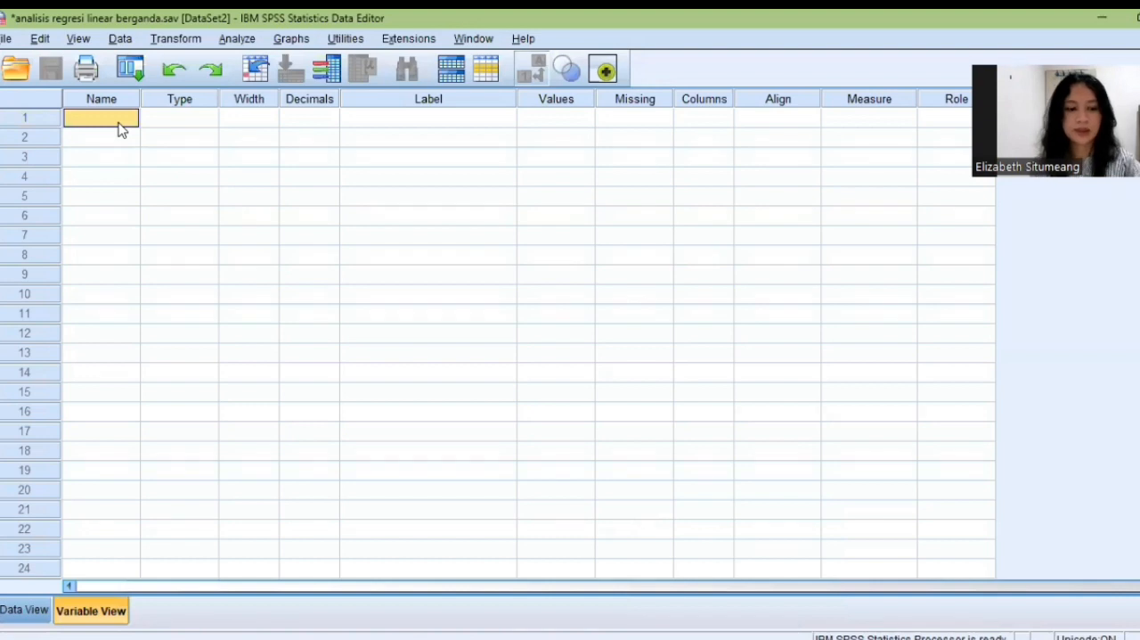
text(X1)
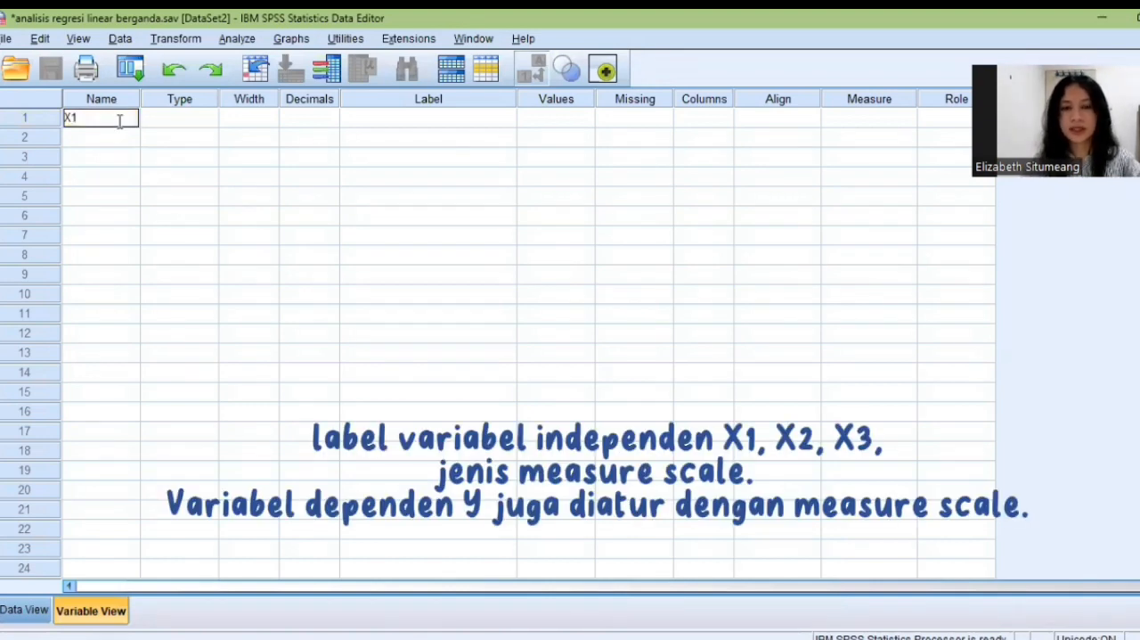
key(Return)
text(X2)
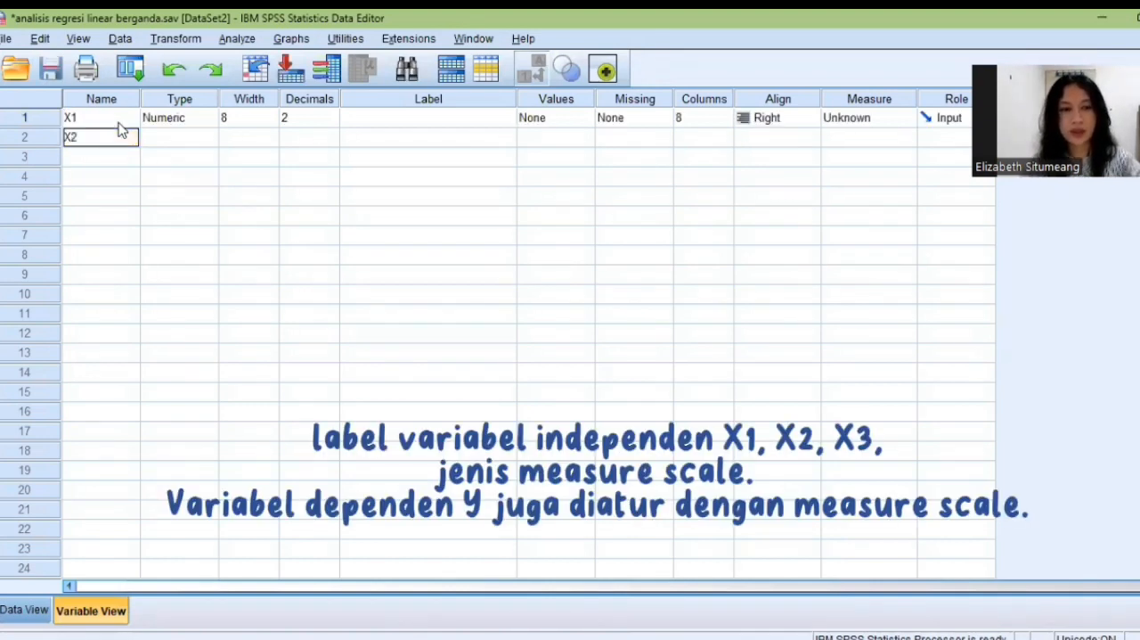
key(Return)
text(X3)
key(Return)
text(Y)
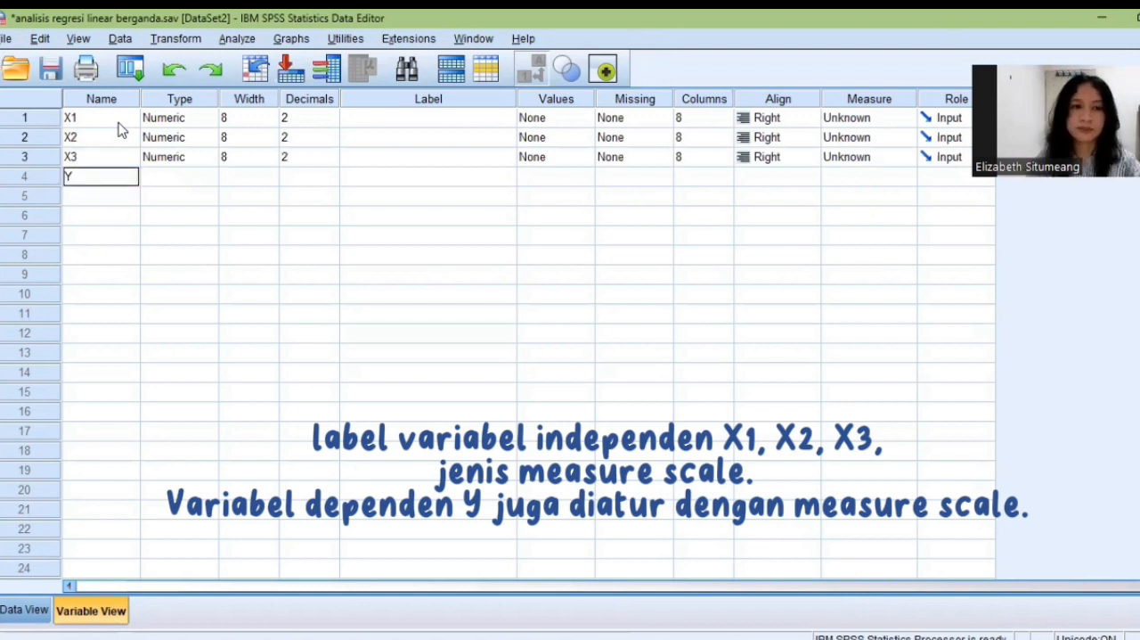
key(Return)
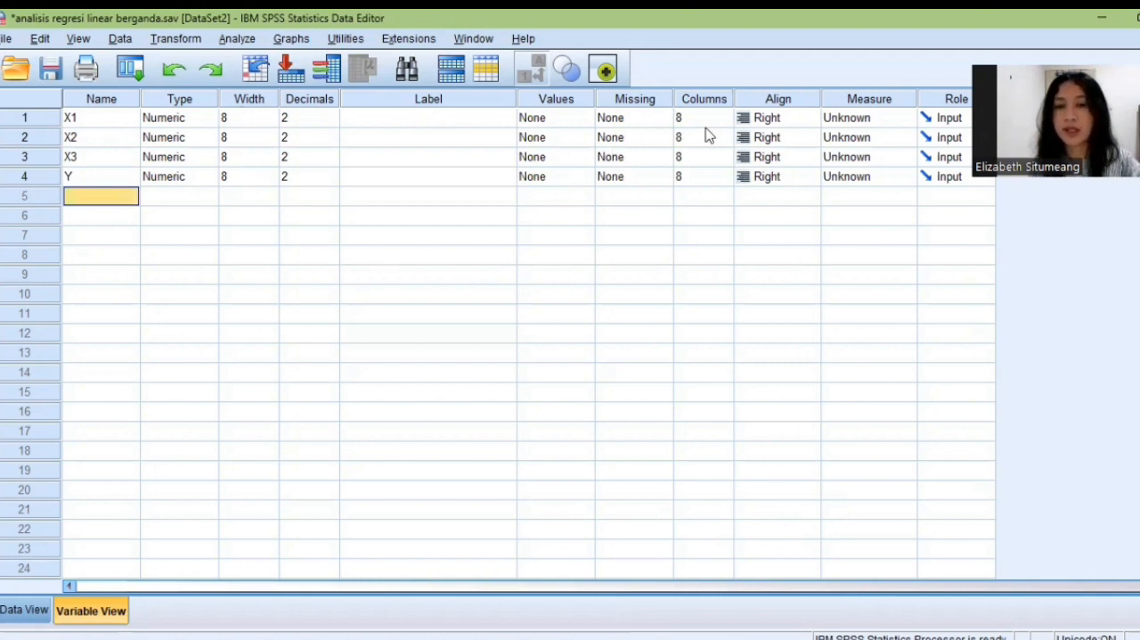
click(593, 638)
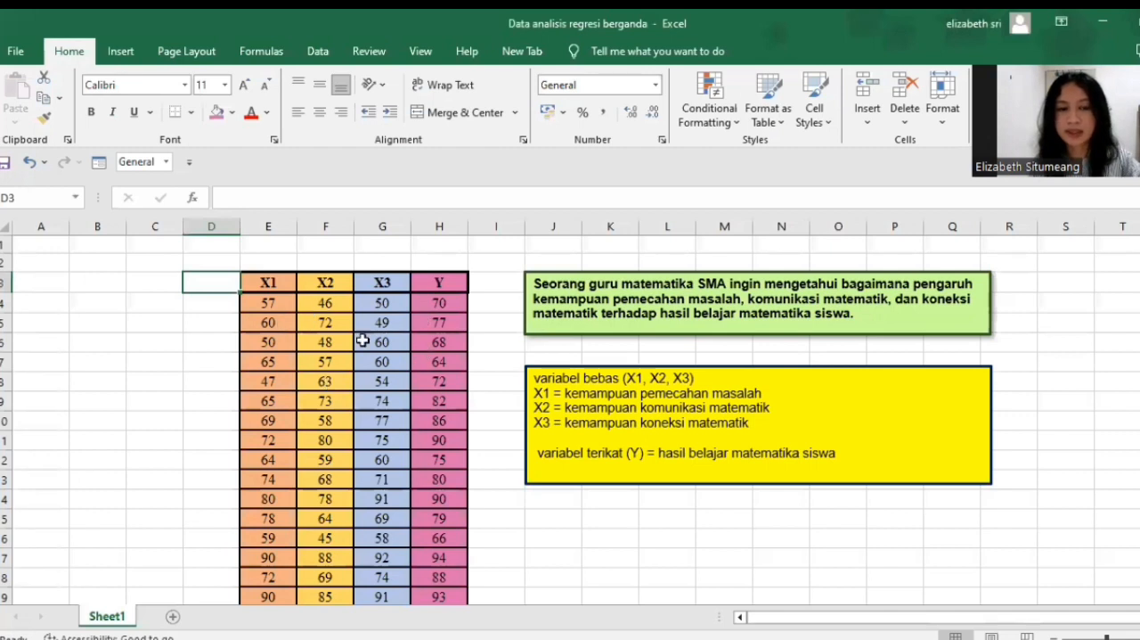
click(1103, 21)
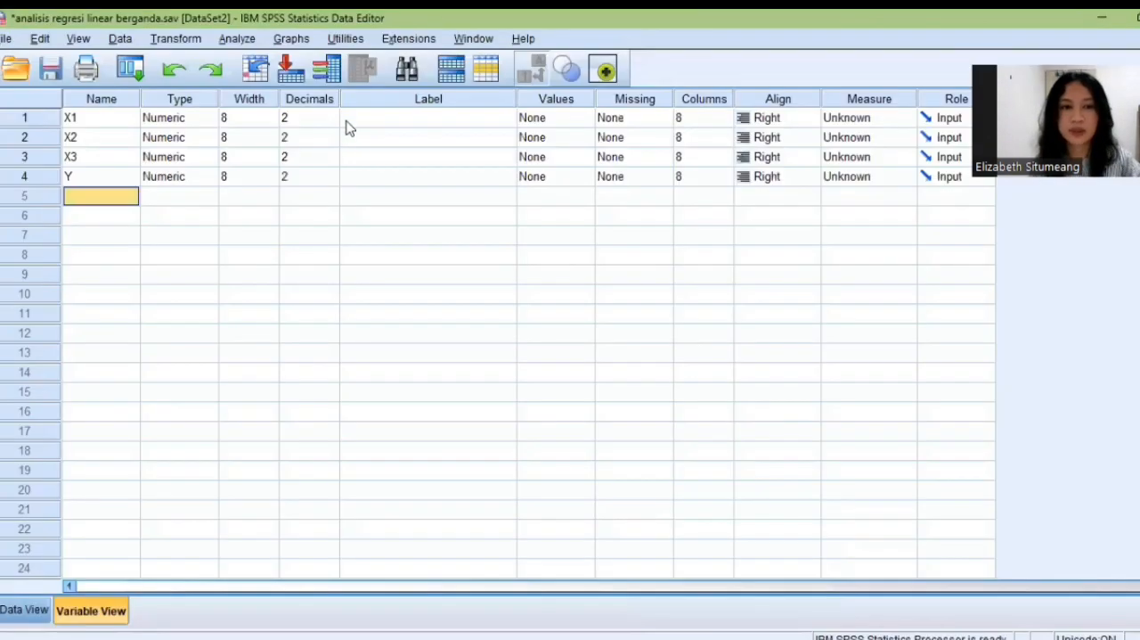
Set the number of decimals to 0 for variables X1, X2, X3 and Y.
click(330, 126)
double_click(331, 126)
click(331, 141)
double_click(330, 141)
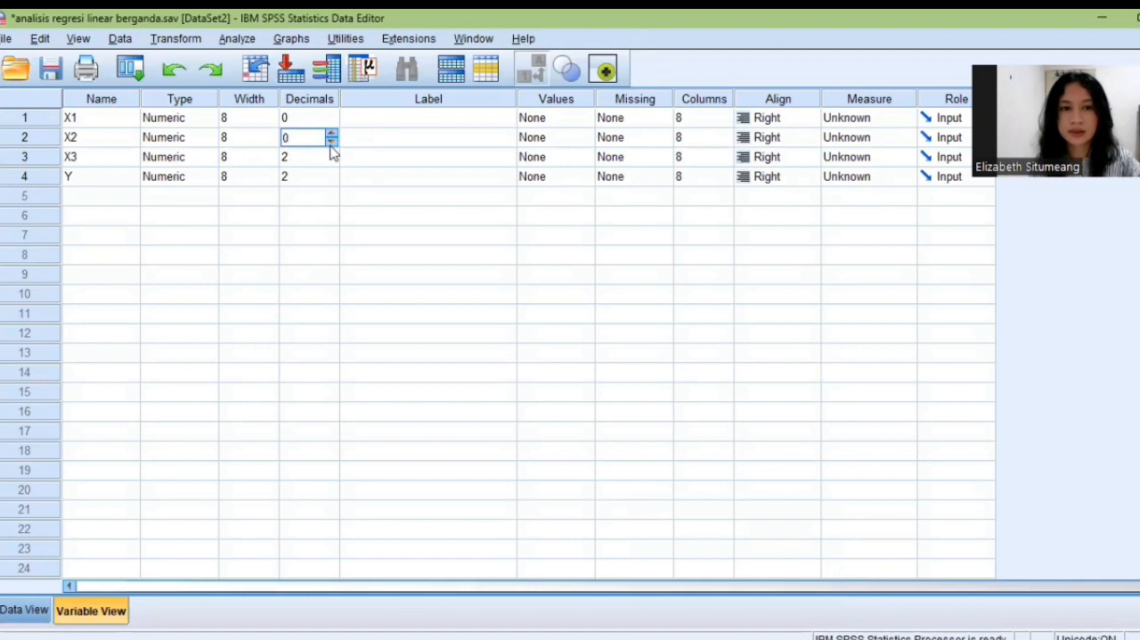
click(331, 166)
click(330, 160)
click(332, 163)
click(335, 181)
click(331, 179)
click(332, 181)
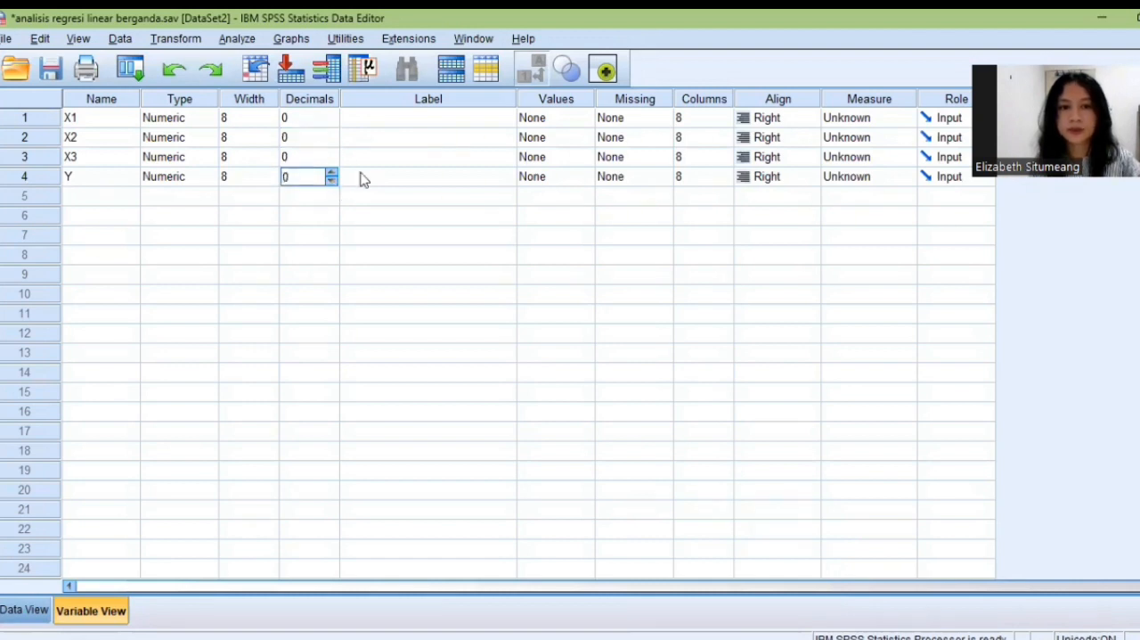
Copy "kemampuan pemecahan masalah" from the Excel text box and paste it as the label of X1 in SPSS.
click(412, 123)
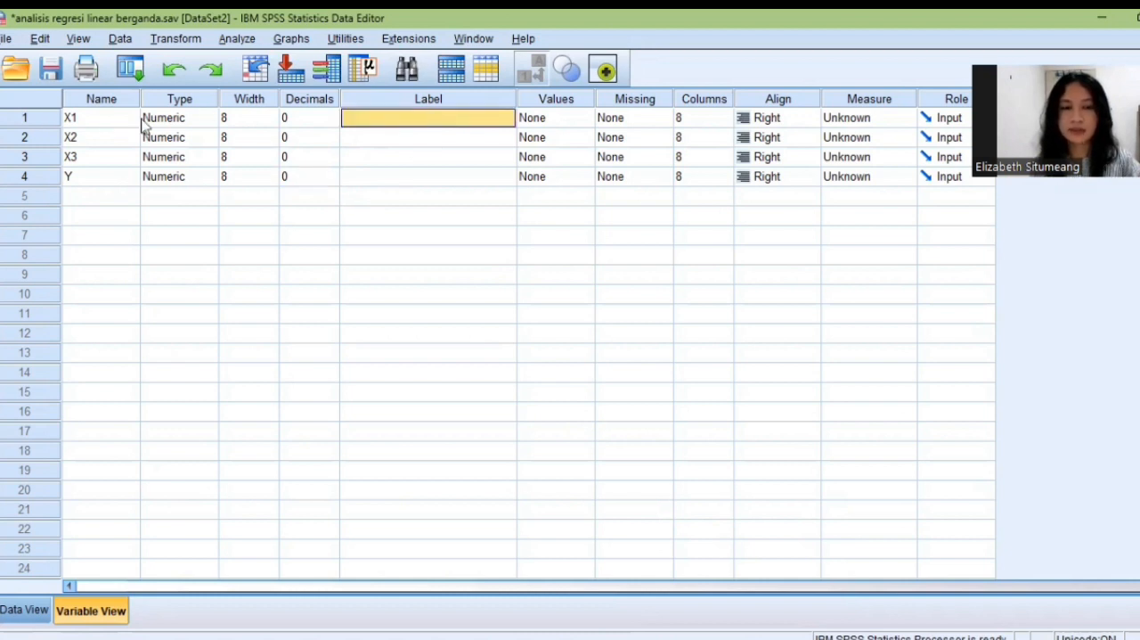
click(739, 629)
drag(567, 393, 763, 394)
key(ctrl+c)
click(739, 628)
key(ctrl+v)
Label X2 with "kemampuan komunikasi matematik", copied from the Excel text box.
click(454, 143)
key(alt+Tab)
drag(565, 407, 744, 416)
key(alt+Tab)
key(ctrl+v)
Label X3 with "kemampuan koneksi matematik", copied from the Excel text box.
click(389, 159)
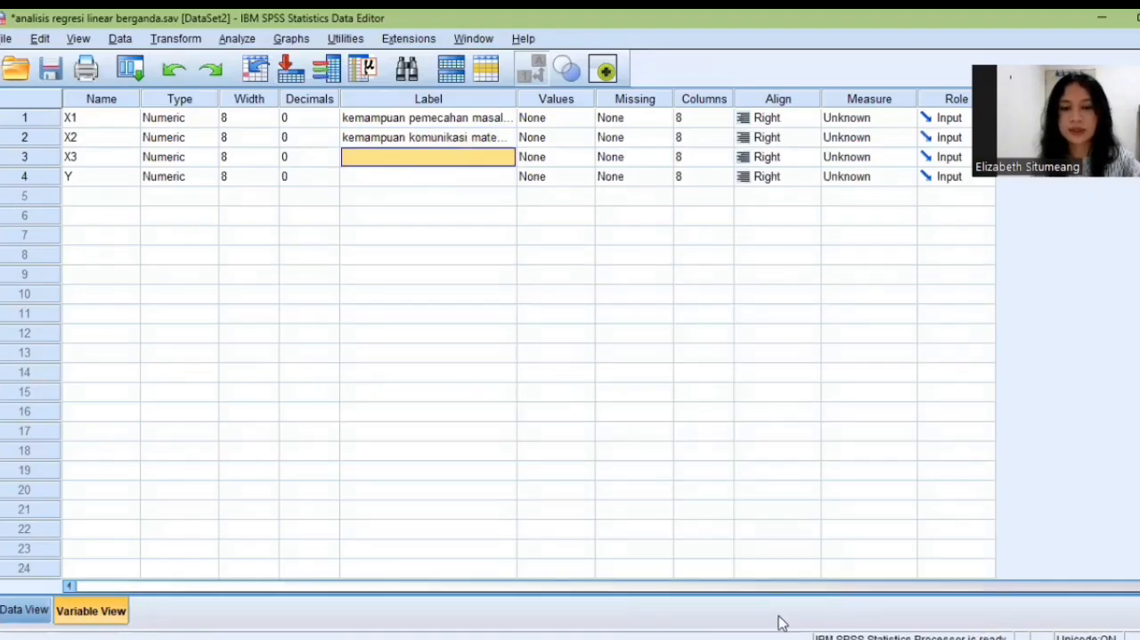
click(781, 629)
drag(567, 422, 715, 426)
key(ctrl+c)
click(740, 635)
click(748, 636)
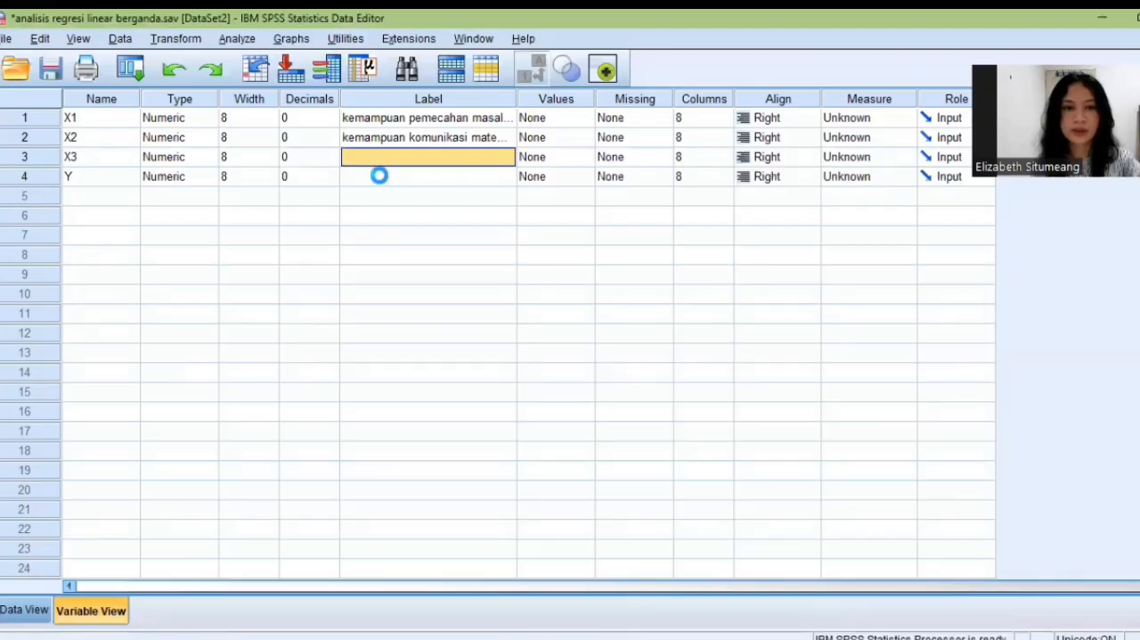
key(ctrl+v)
Label Y with "hasil belajar matematika siswa", copied from the Excel text box.
click(383, 177)
click(775, 635)
drag(660, 453, 786, 524)
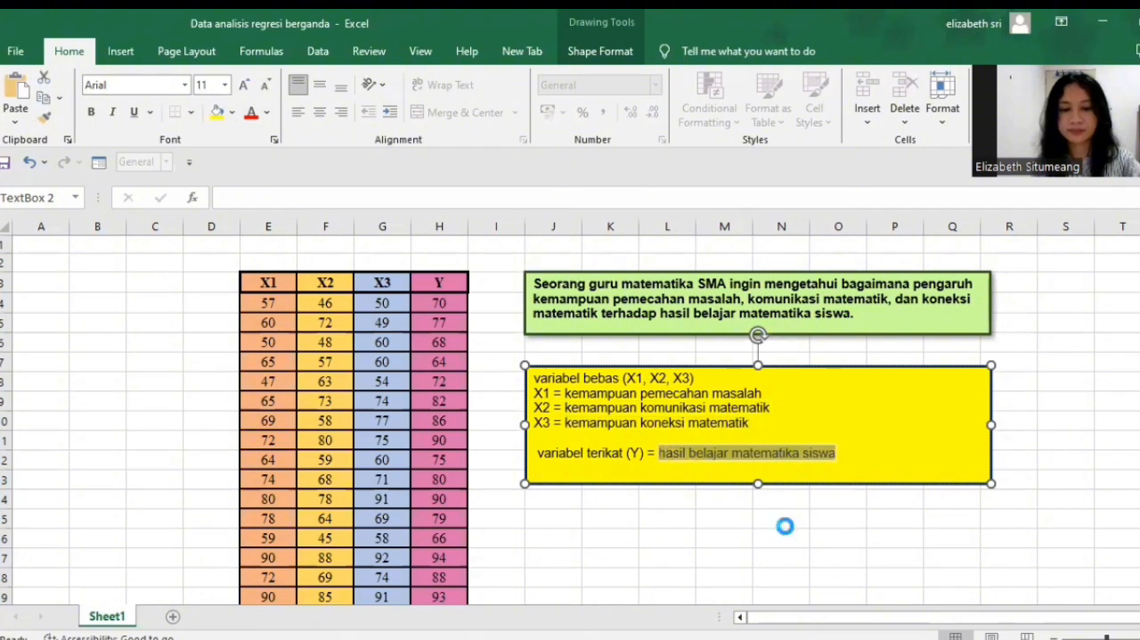
key(ctrl+c)
key(alt+Tab)
key(ctrl+v)
click(428, 214)
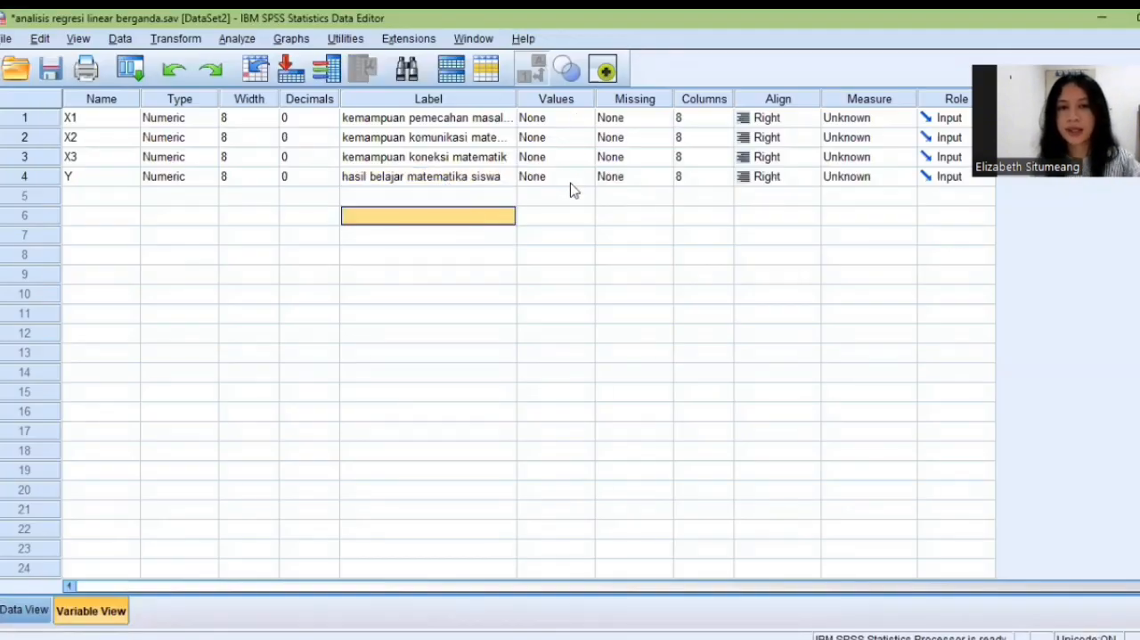
Set the alignment of variables X1, X2, X3 and Y to Center.
click(770, 120)
click(763, 171)
click(783, 136)
click(769, 193)
click(775, 157)
click(784, 188)
click(782, 161)
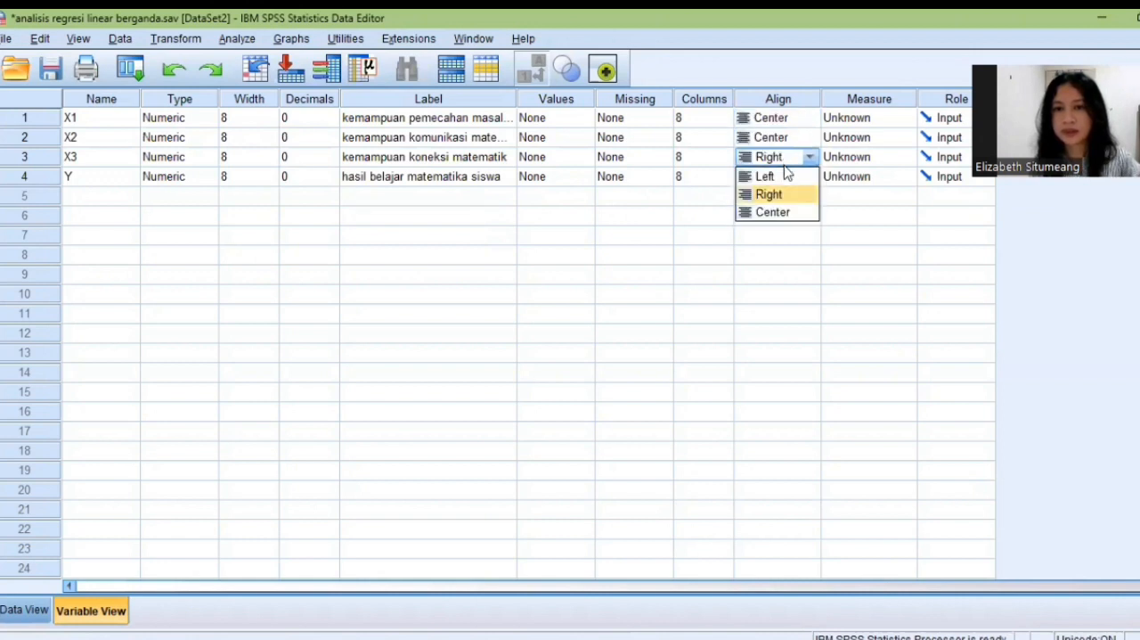
click(783, 211)
click(789, 177)
click(789, 178)
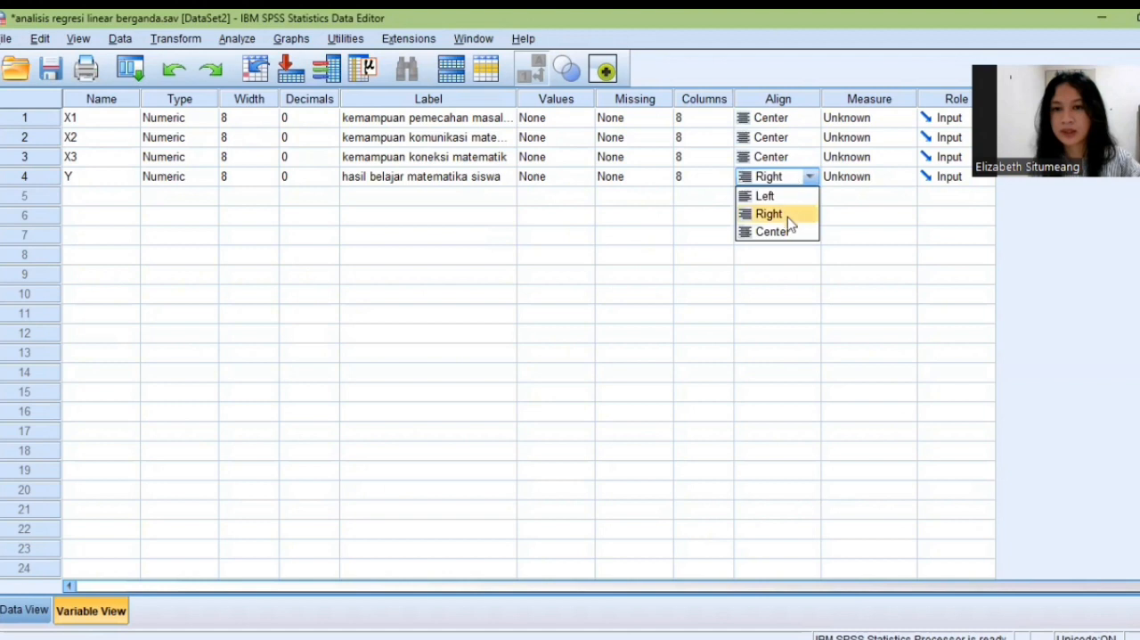
click(787, 230)
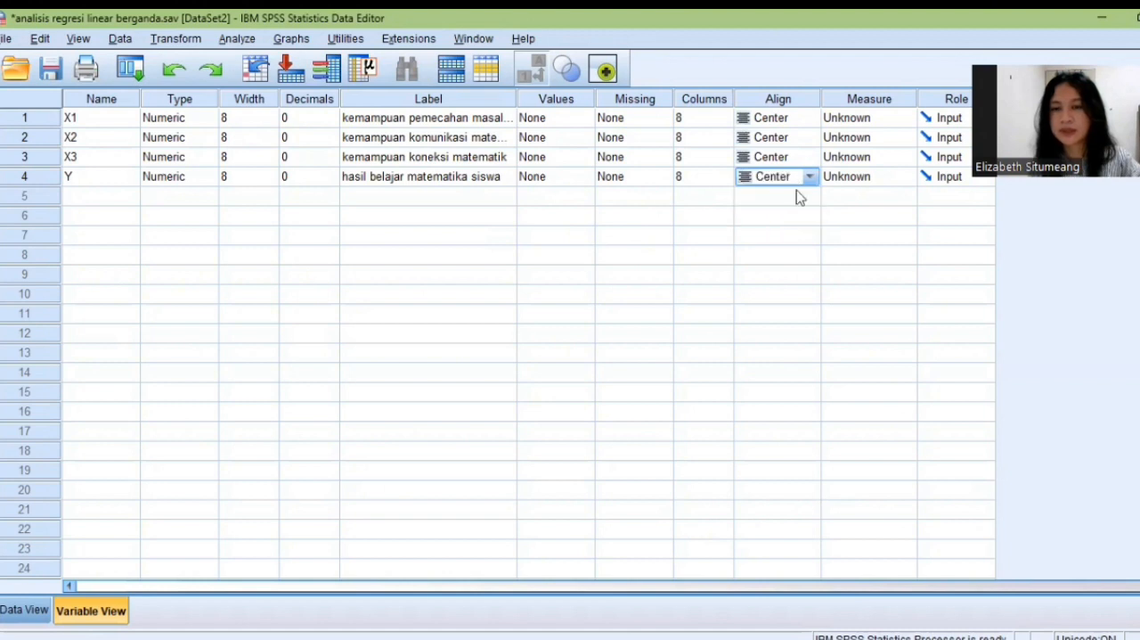
Set the measurement level of X1, X2, X3 and Y to Scale.
click(850, 121)
click(853, 136)
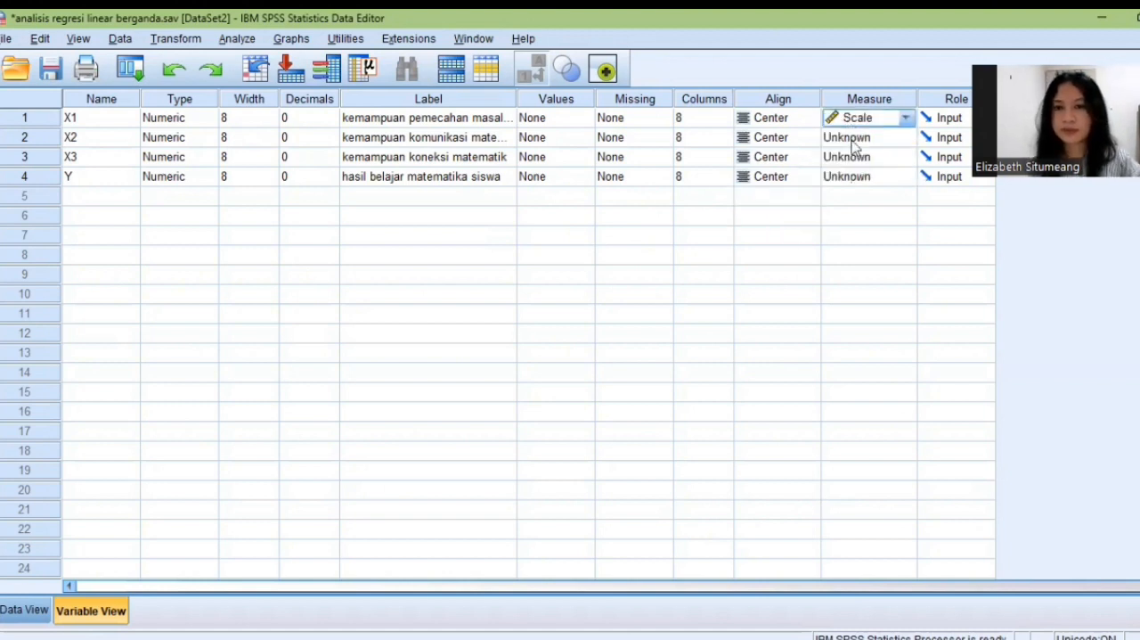
click(855, 139)
click(855, 156)
click(855, 161)
click(855, 174)
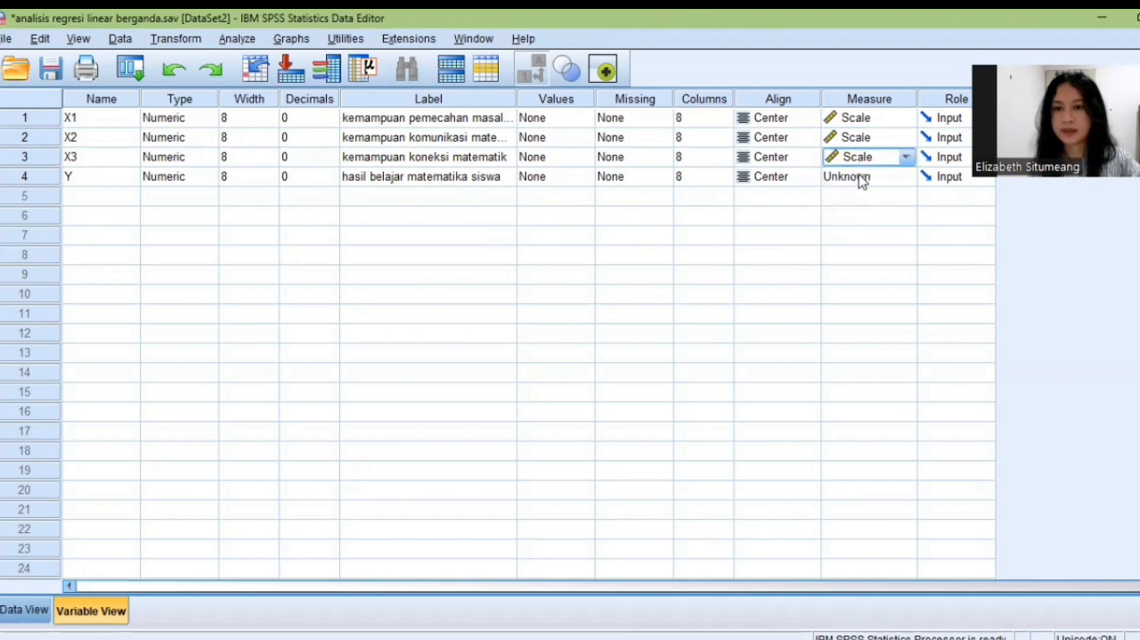
click(855, 175)
click(853, 232)
click(837, 178)
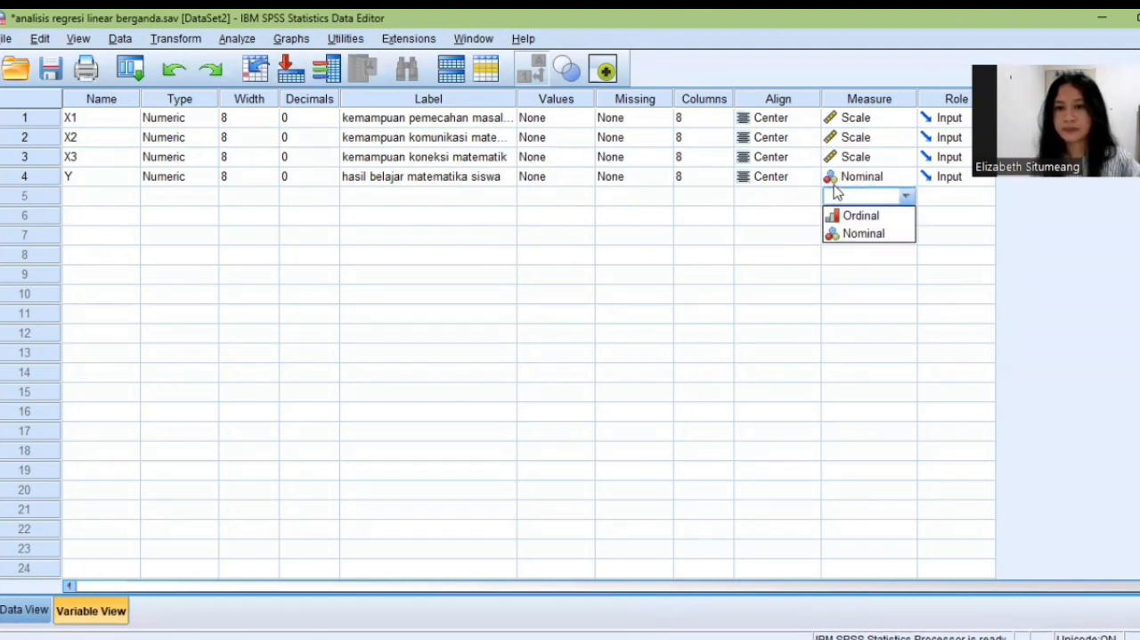
click(848, 196)
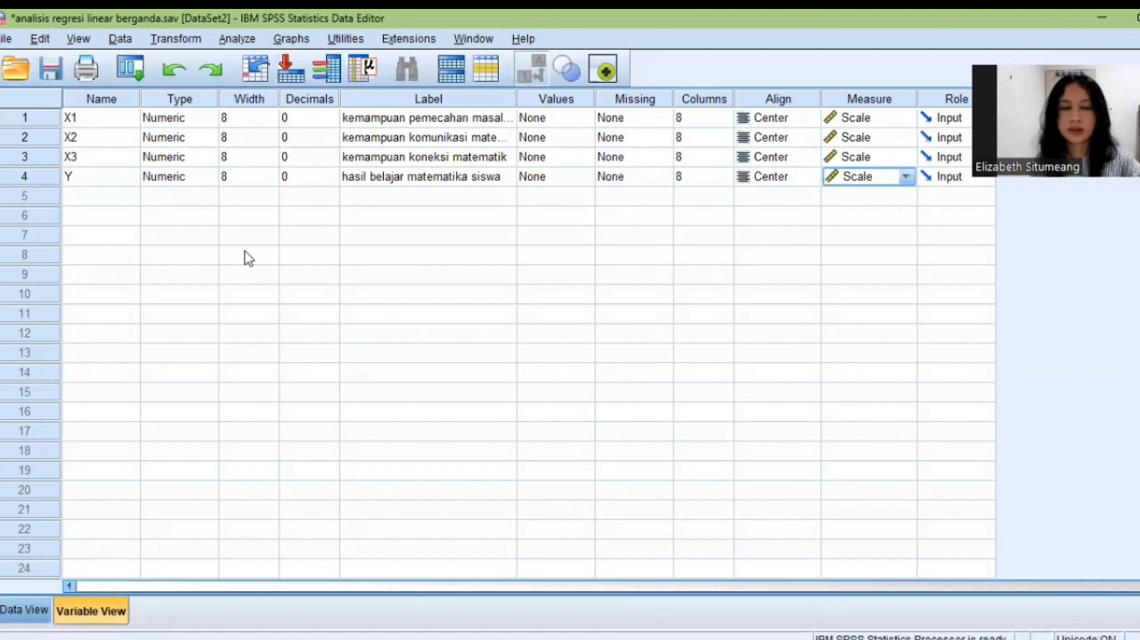
click(100, 196)
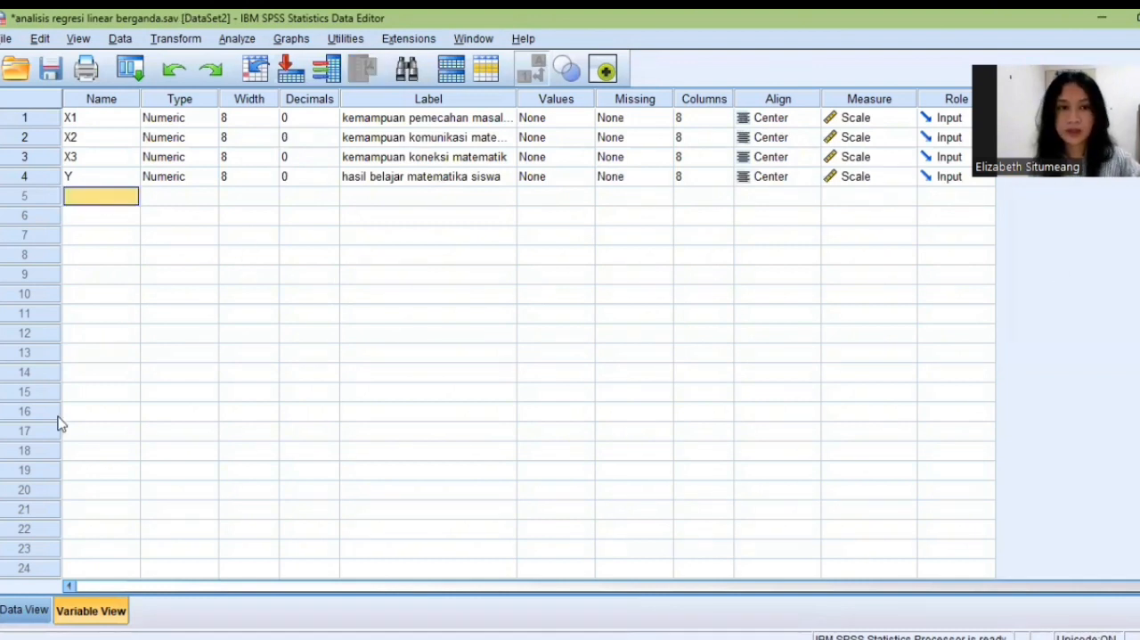
Copy the data values in E4:H23 from the Excel sheet and paste them into columns X1 to Y from row 1 in the SPSS Data View.
click(36, 610)
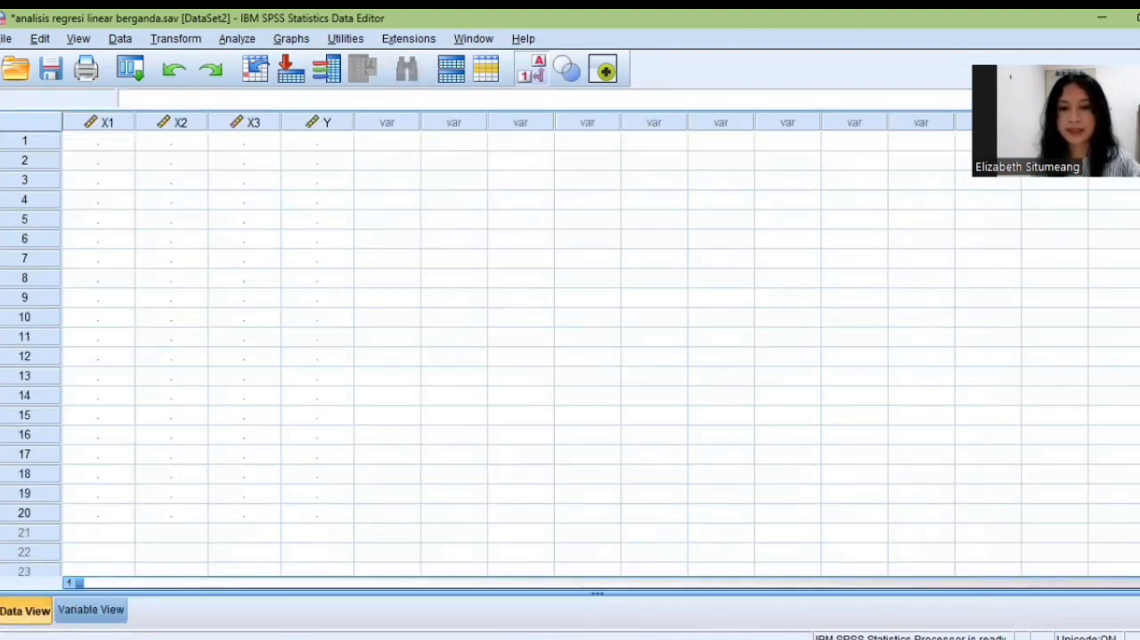
click(634, 638)
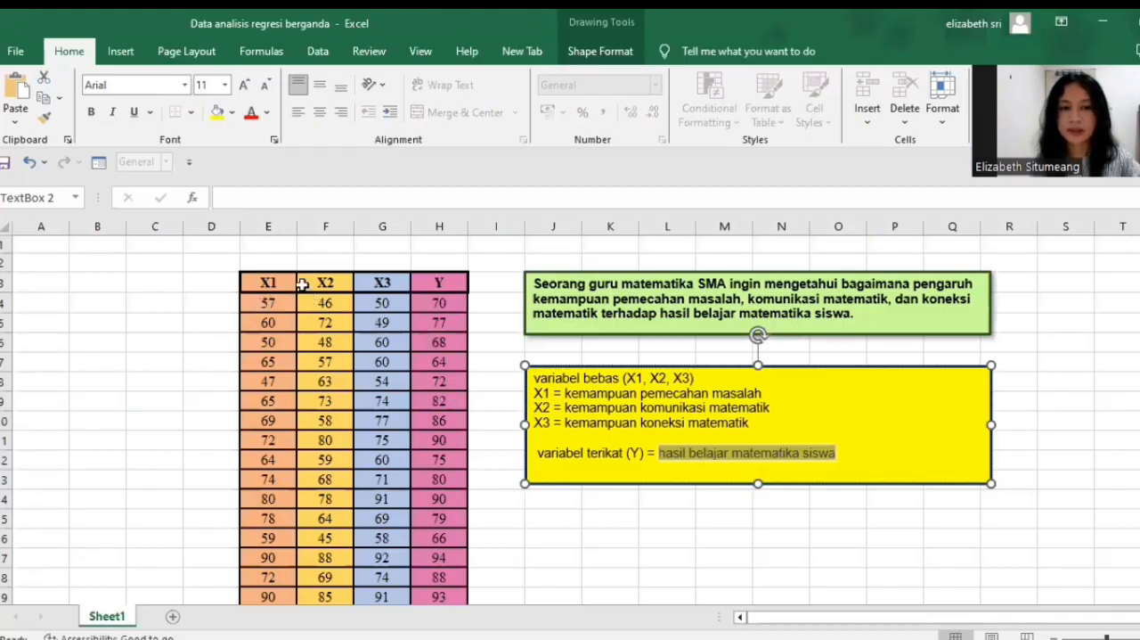
drag(285, 303, 447, 554)
right_click(447, 554)
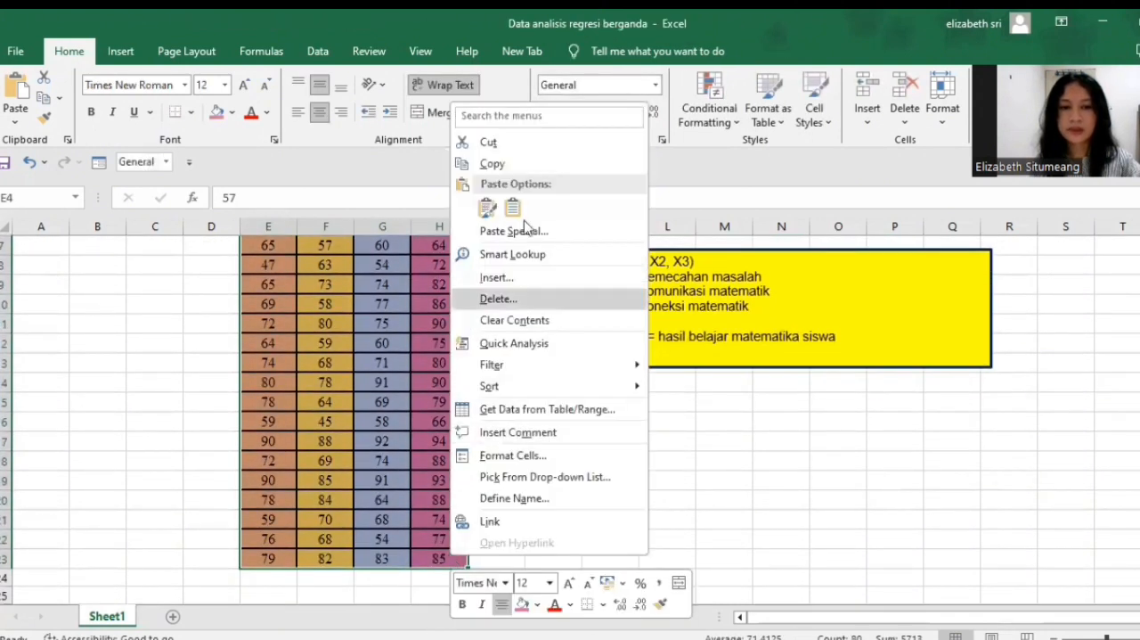
click(525, 162)
scroll(556, 208, up, 2)
key(alt+Tab)
drag(118, 138, 306, 137)
right_click(307, 144)
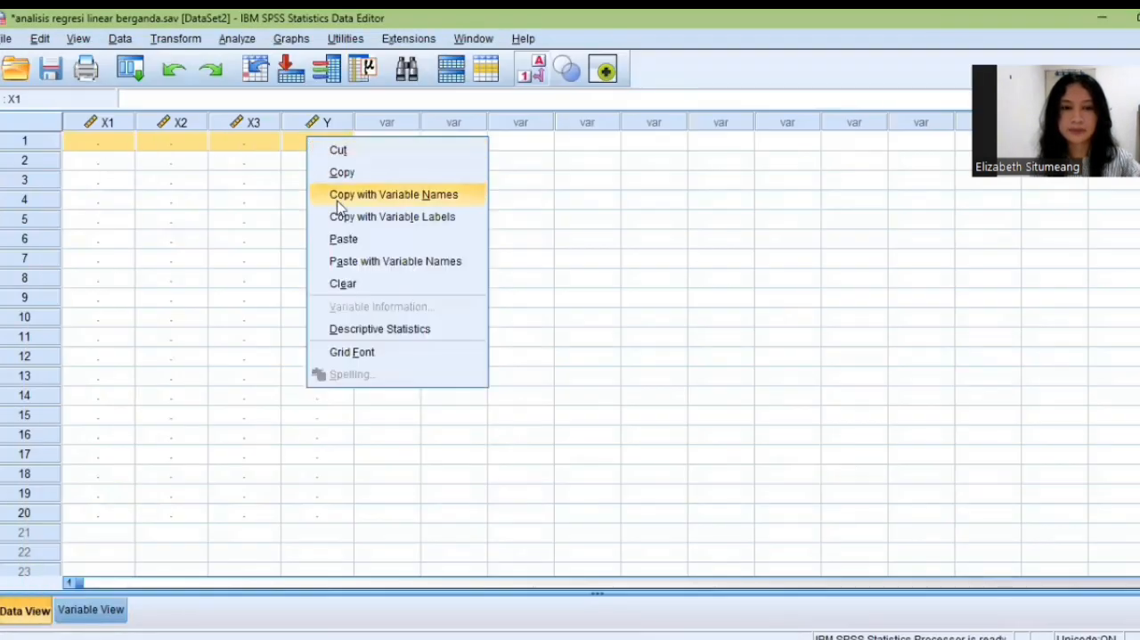
click(345, 237)
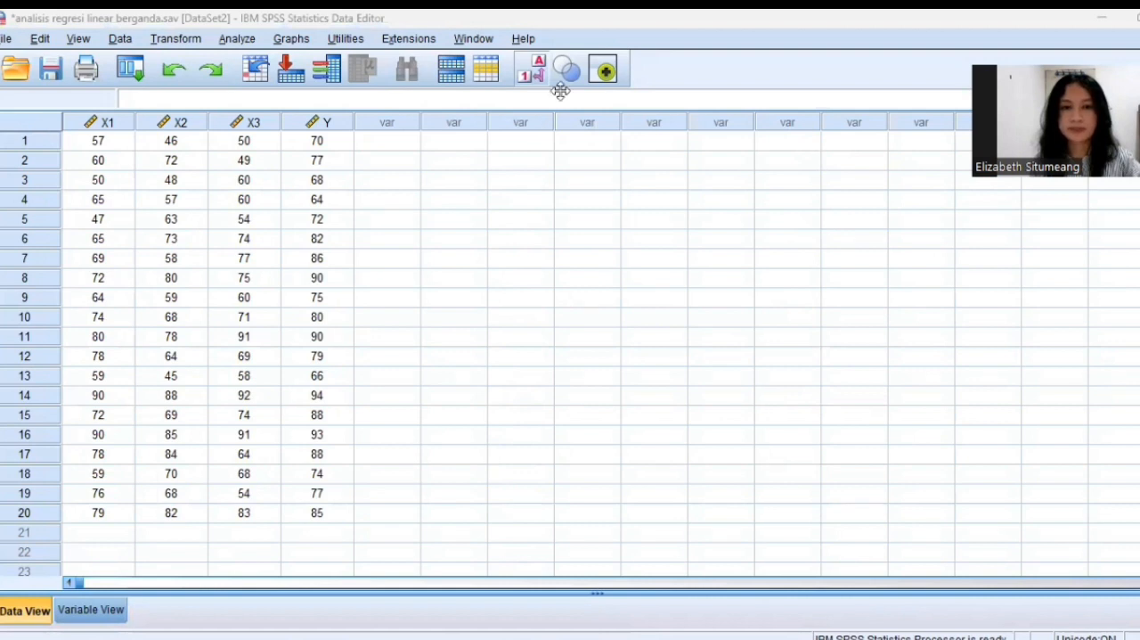
Open the Linear Regression analysis dialog for the entered data.
click(237, 39)
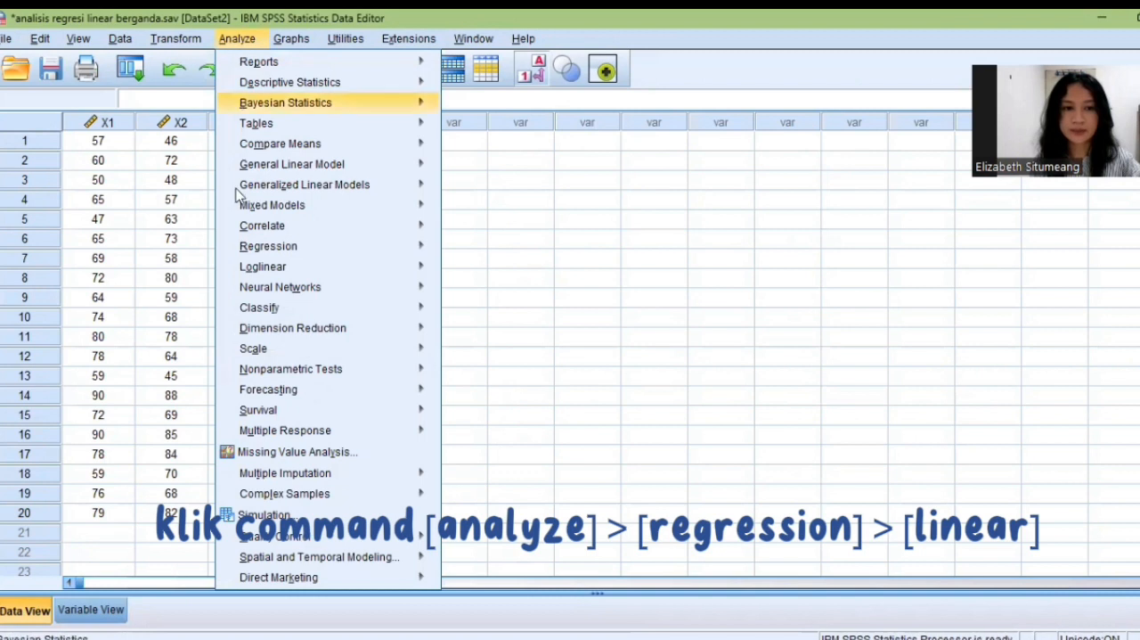
mouse_move(263, 252)
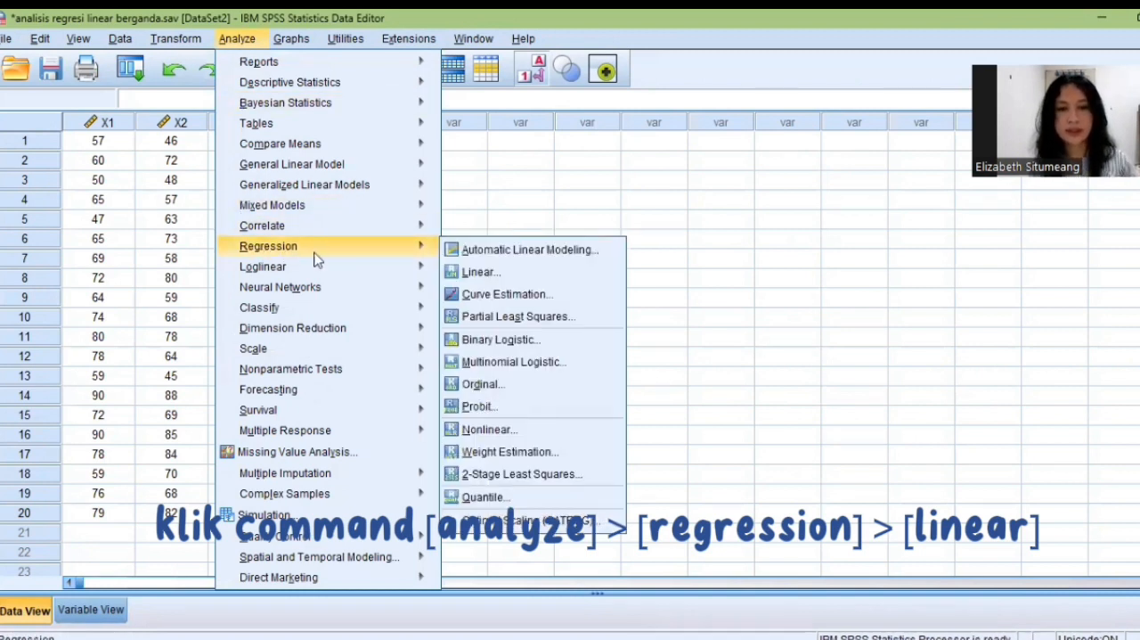
click(480, 273)
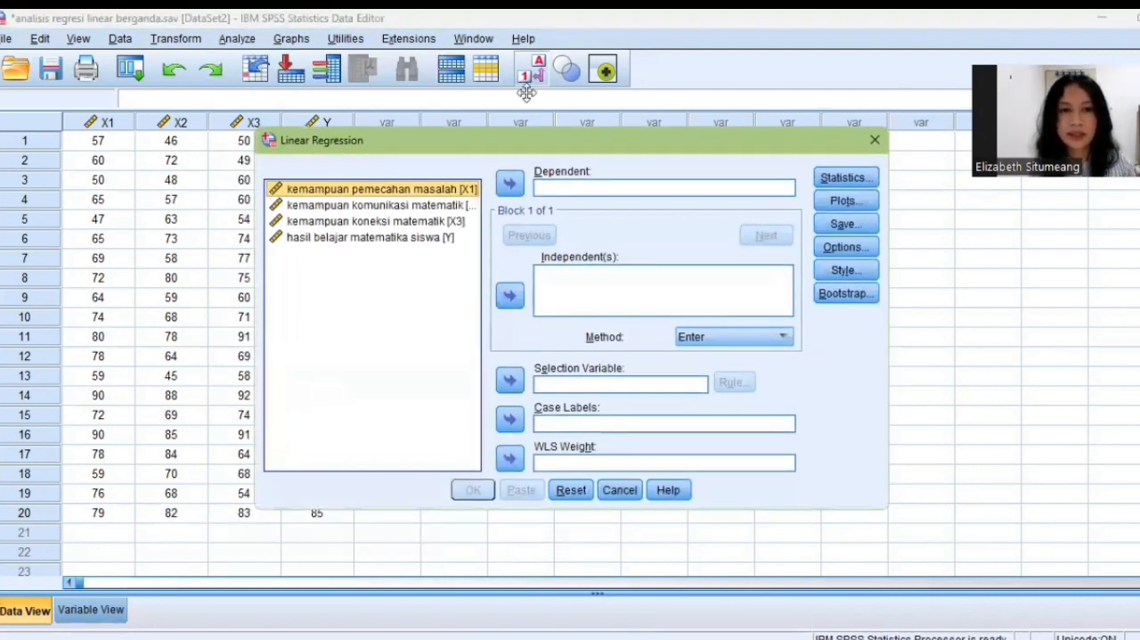
drag(528, 145, 533, 145)
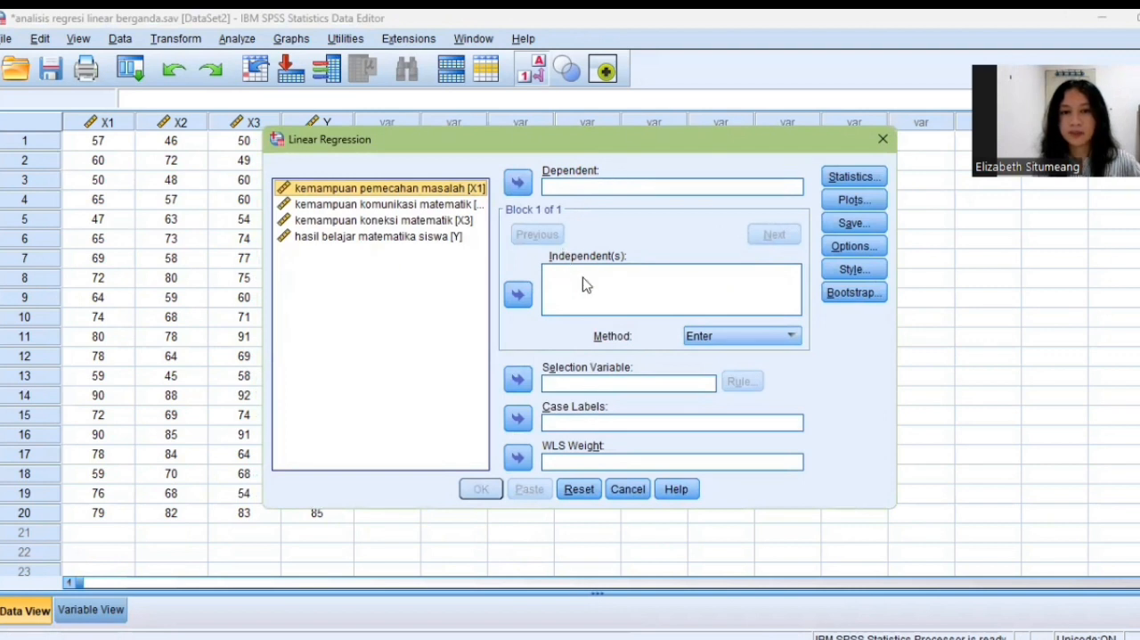
Assign hasil belajar matematika siswa [Y] as the dependent variable and X1, X2 and X3 as the independent variables.
click(455, 246)
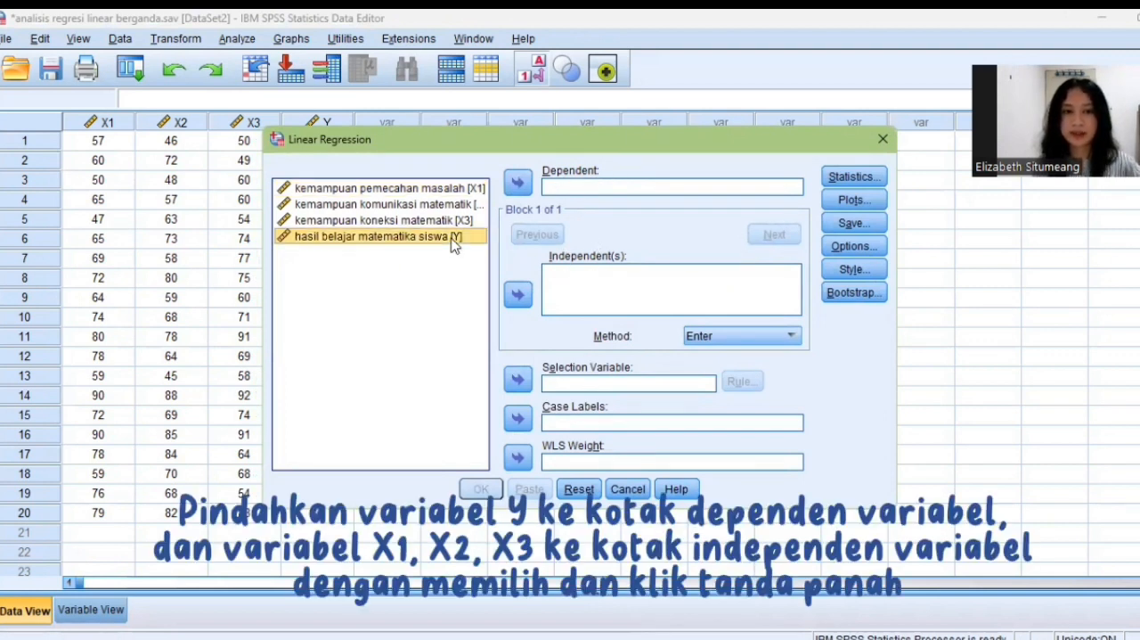
click(518, 182)
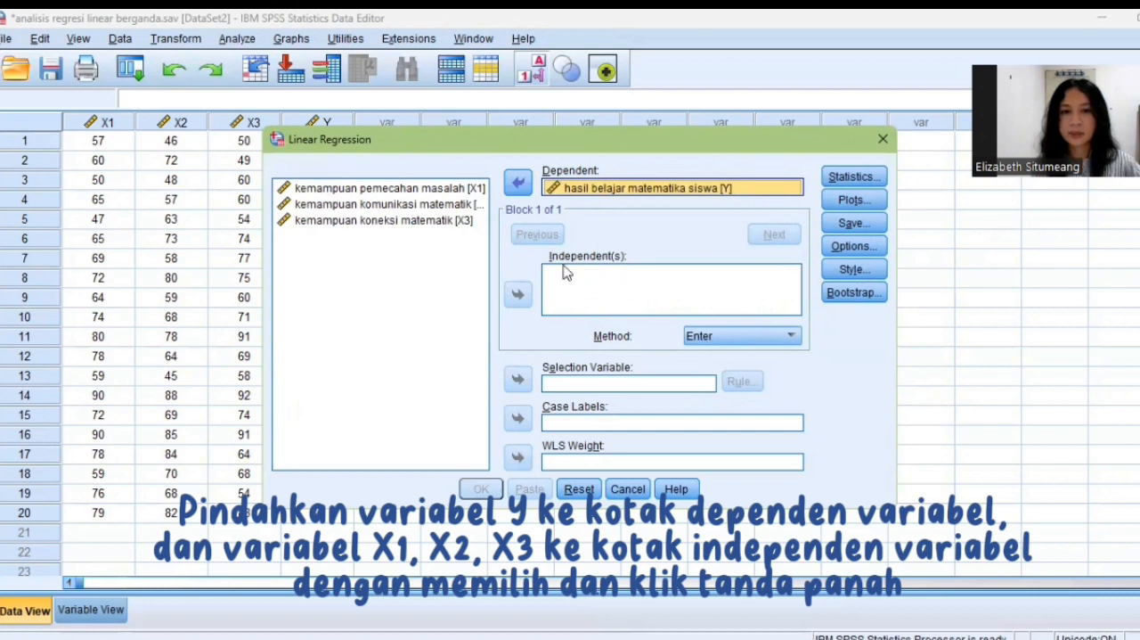
click(415, 189)
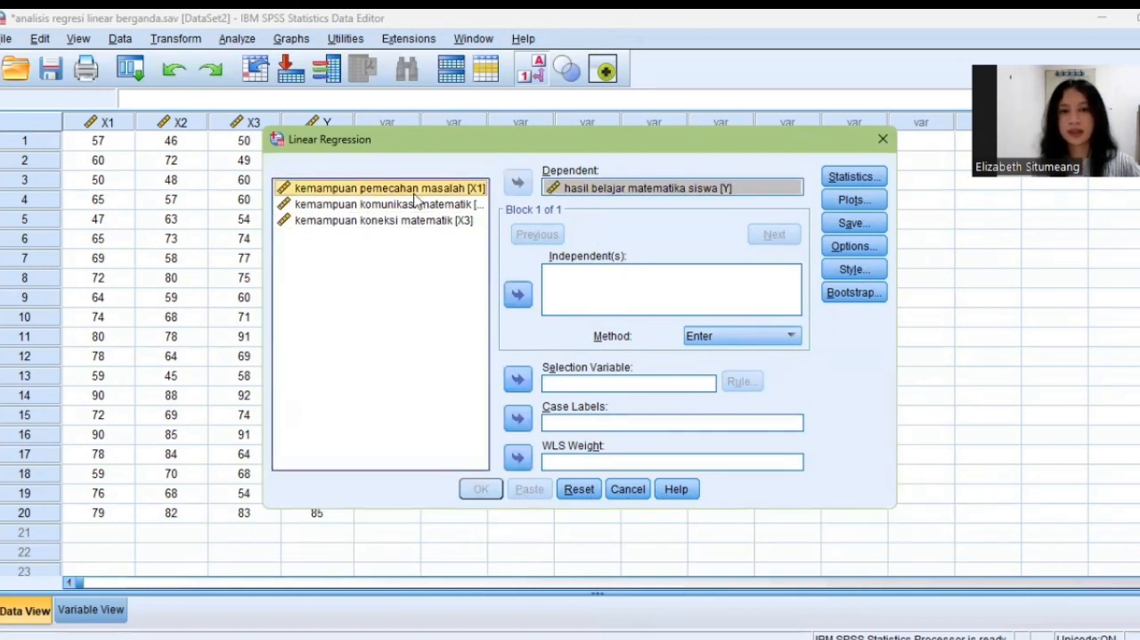
key(shift+Down)
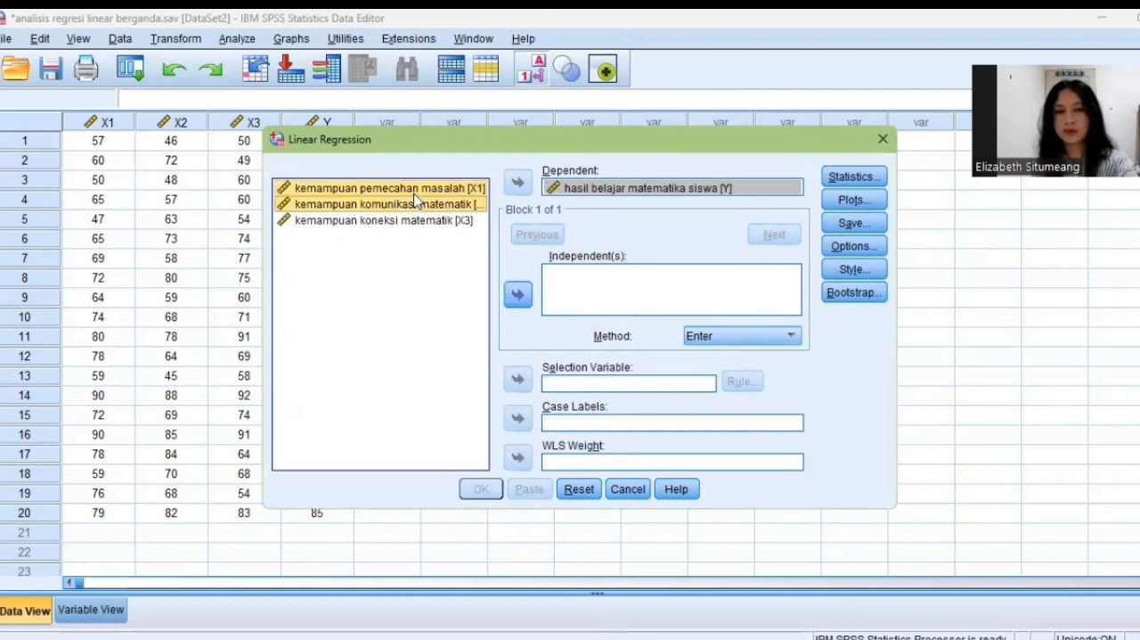
key(shift+Down)
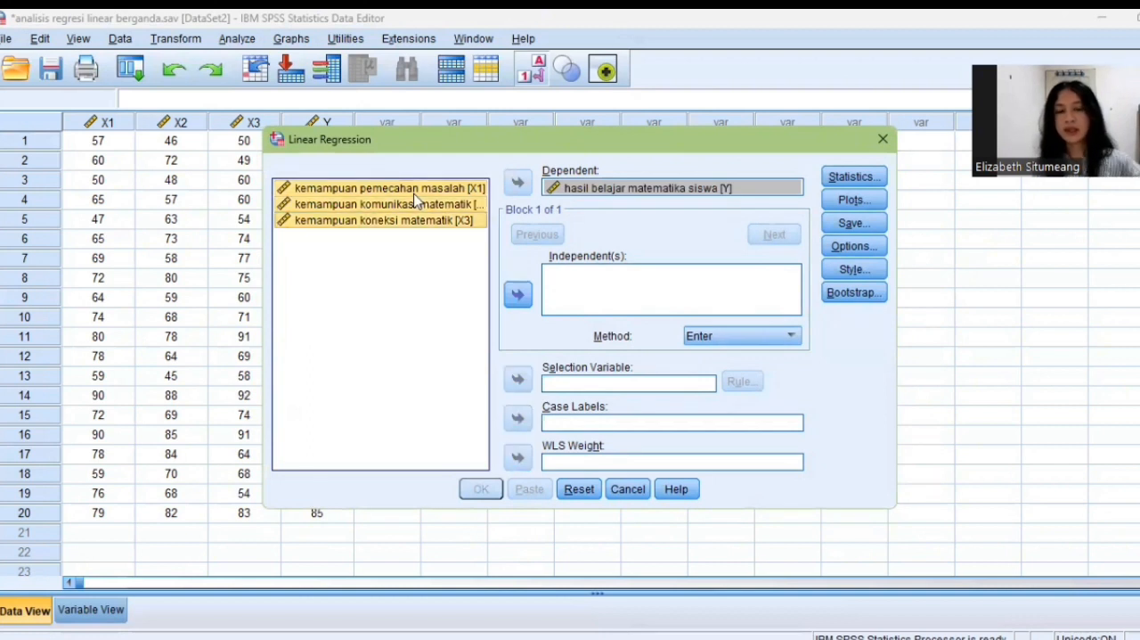
click(518, 295)
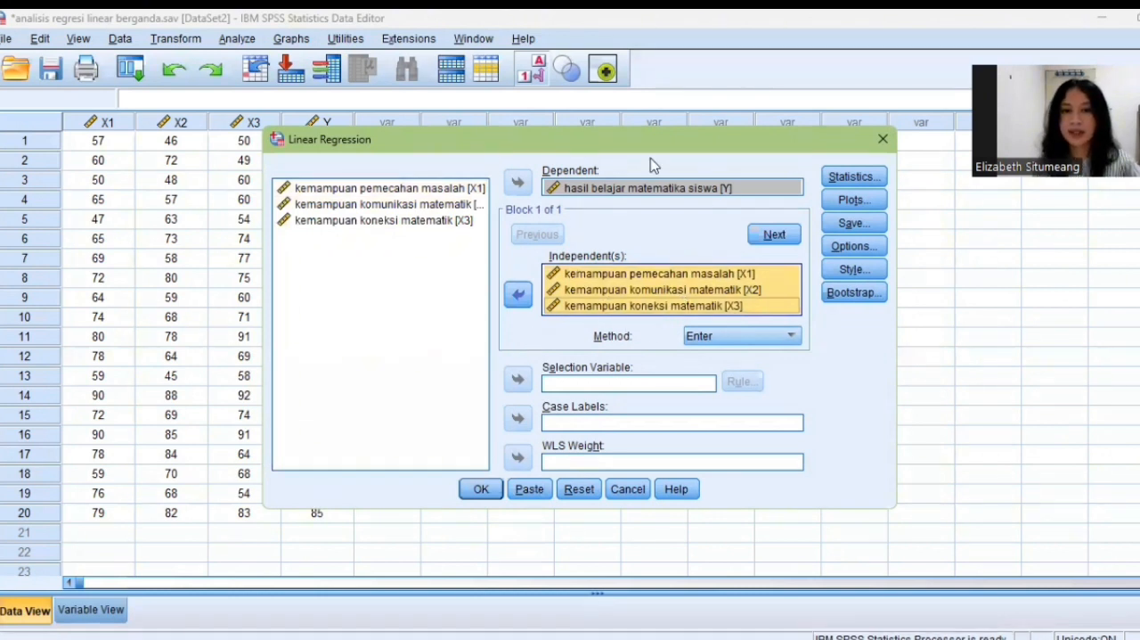
Add Descriptives, Collinearity diagnostics and Durbin-Watson to the regression statistics, keeping Estimates and Model fit selected.
click(842, 179)
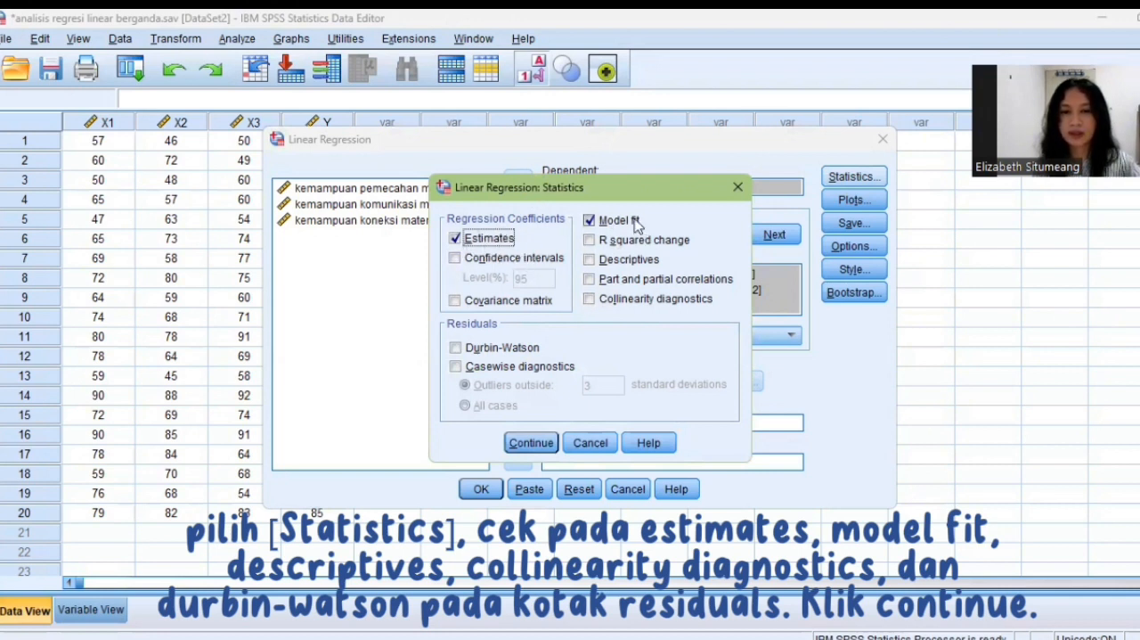
click(591, 260)
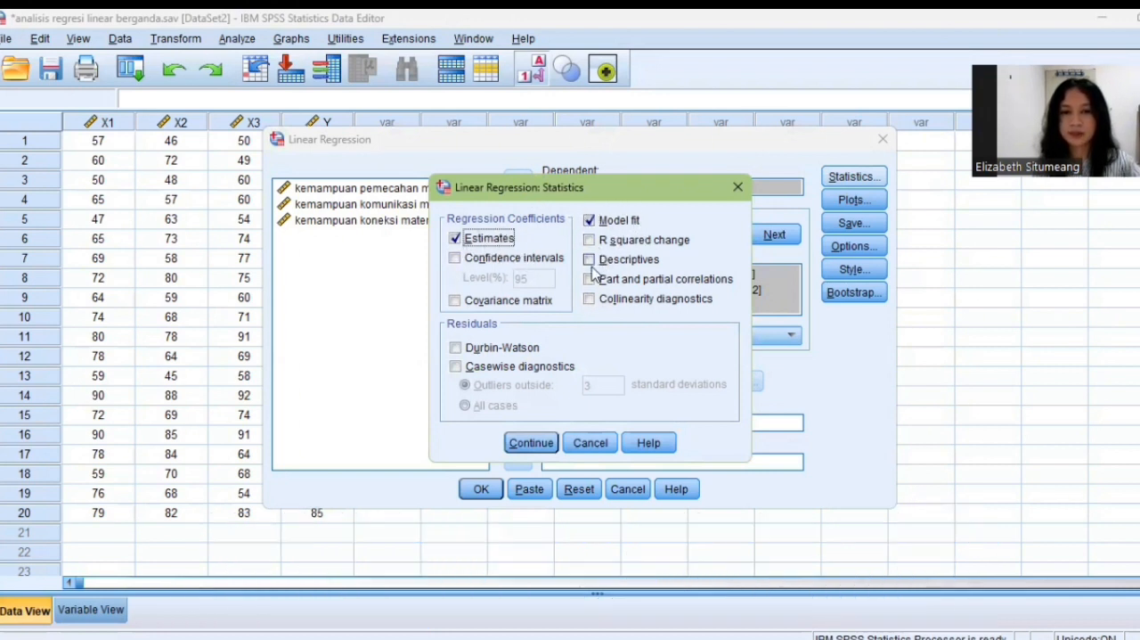
click(623, 303)
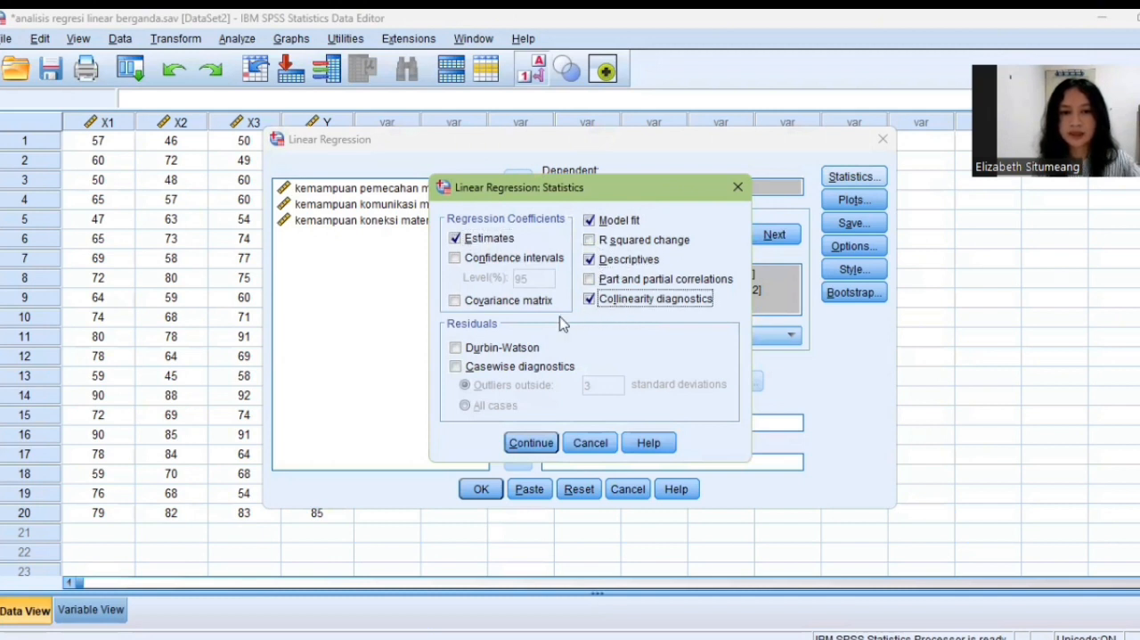
click(493, 351)
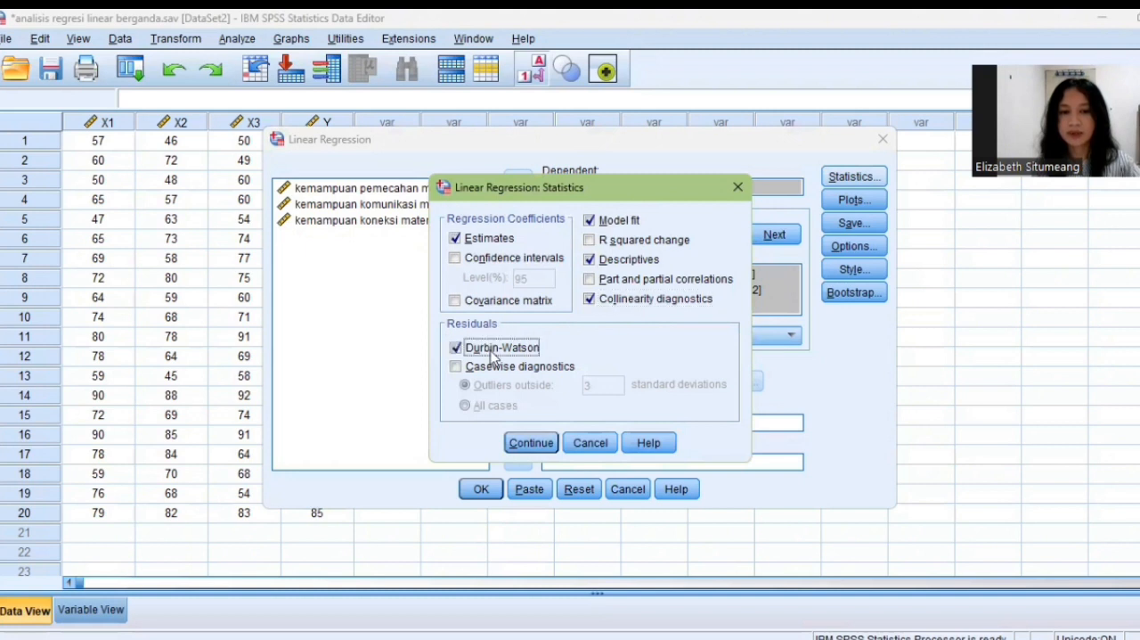
click(540, 449)
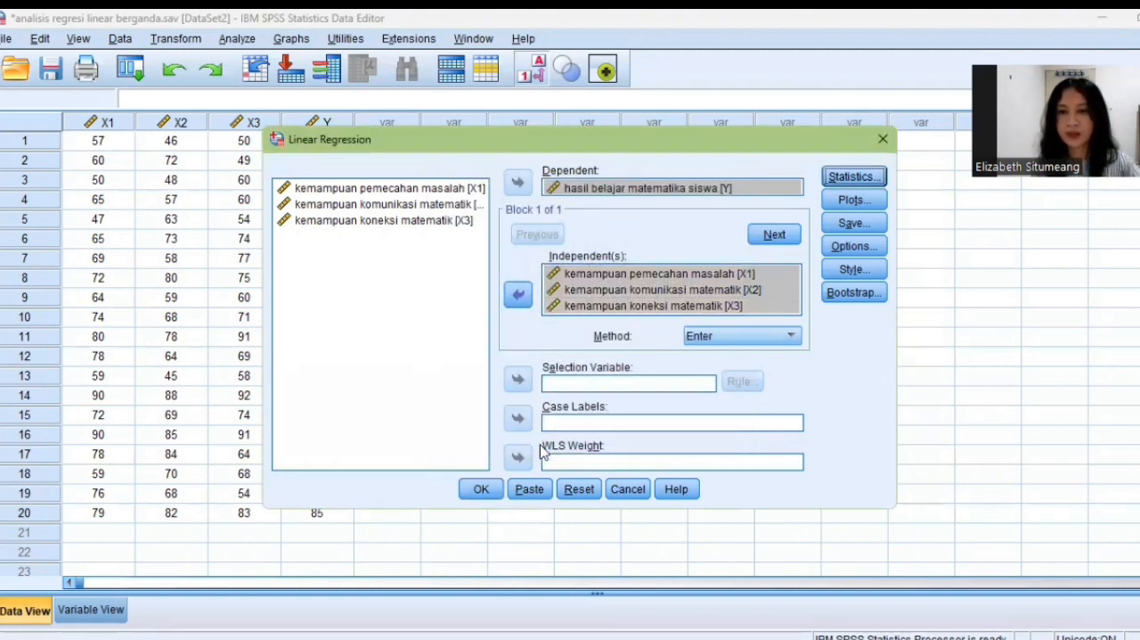
Configure the regression plots with *ZPRED as X and *ZRESID as Y, plus a histogram and a normal probability plot.
click(862, 204)
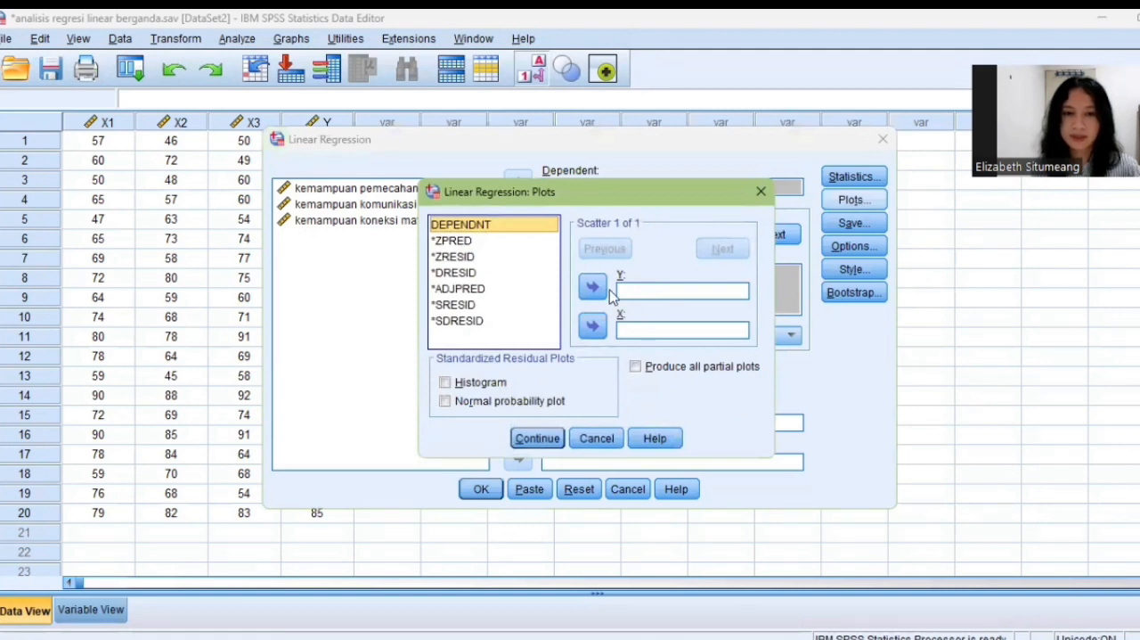
click(462, 243)
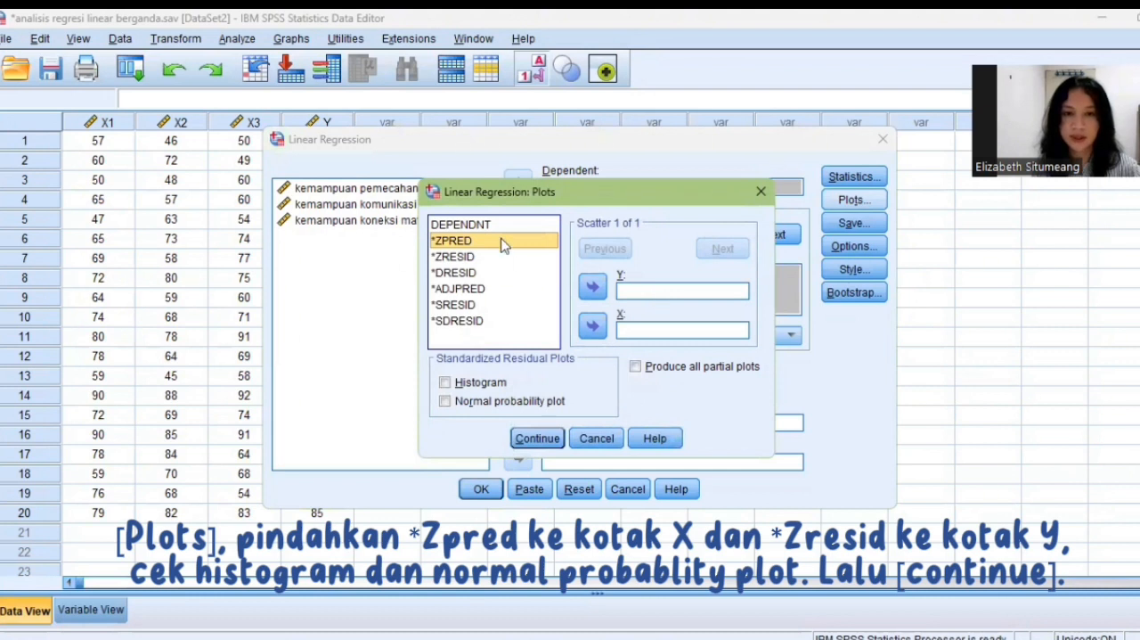
click(593, 326)
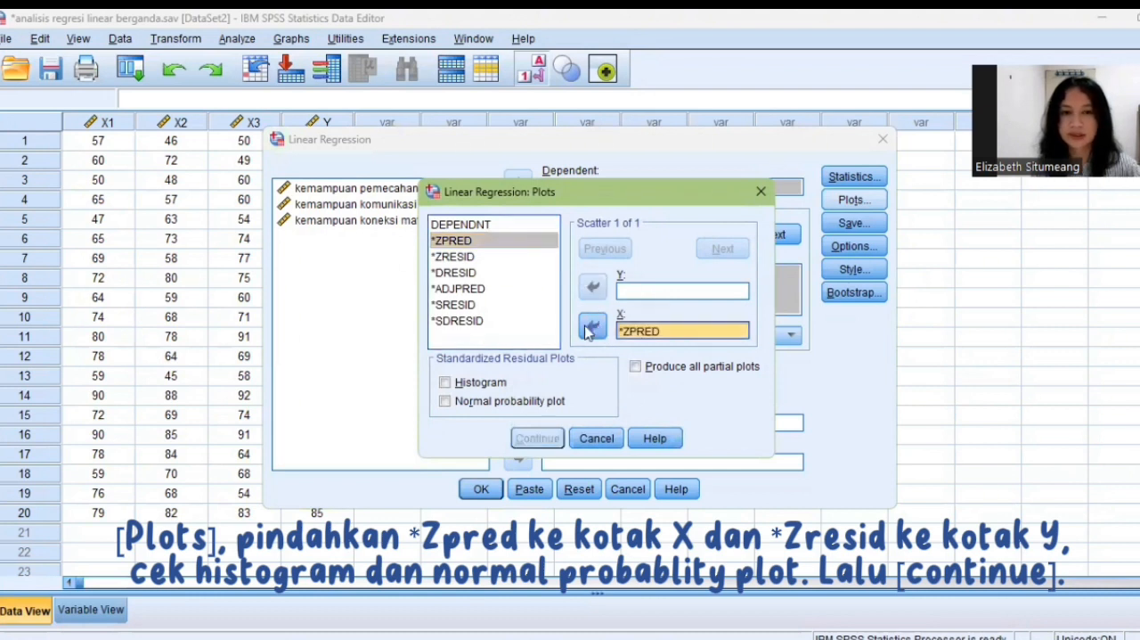
click(459, 257)
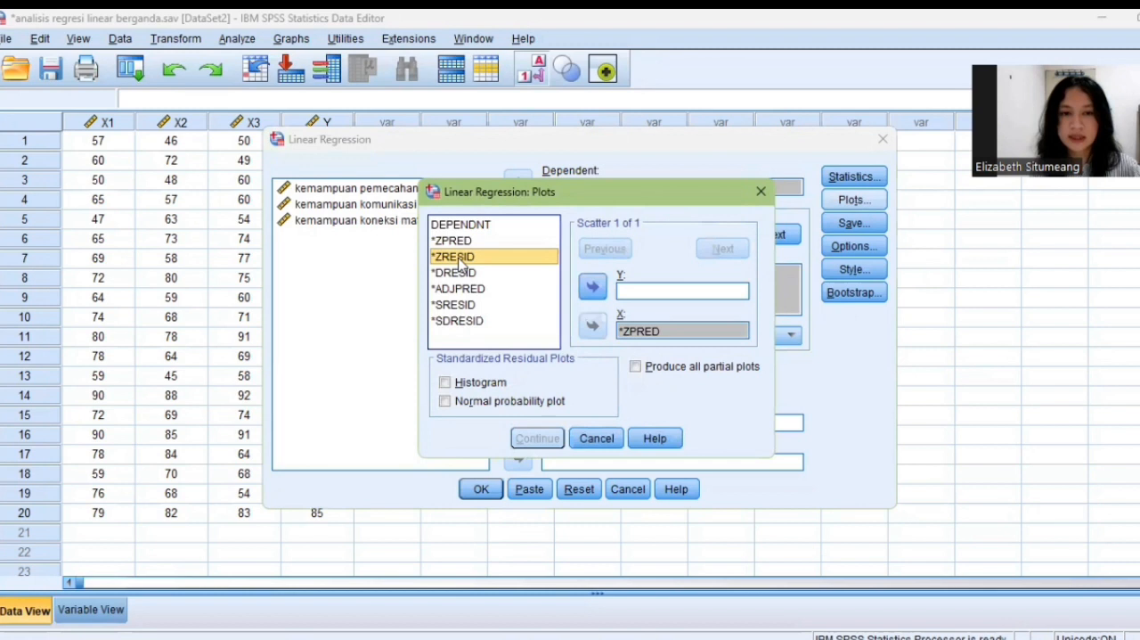
click(593, 287)
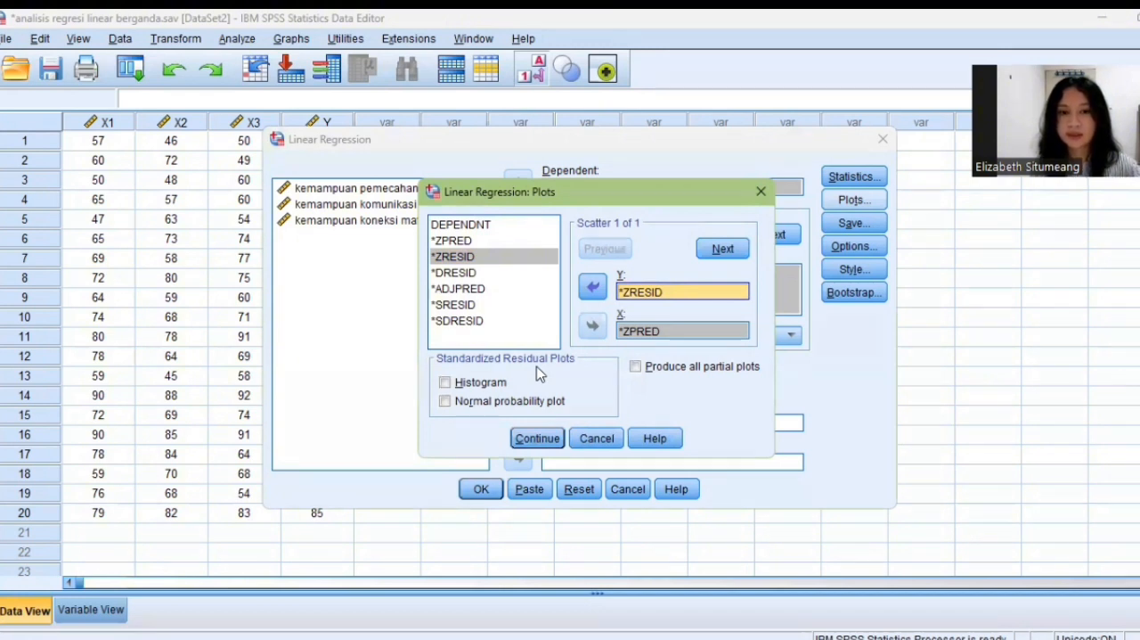
click(481, 382)
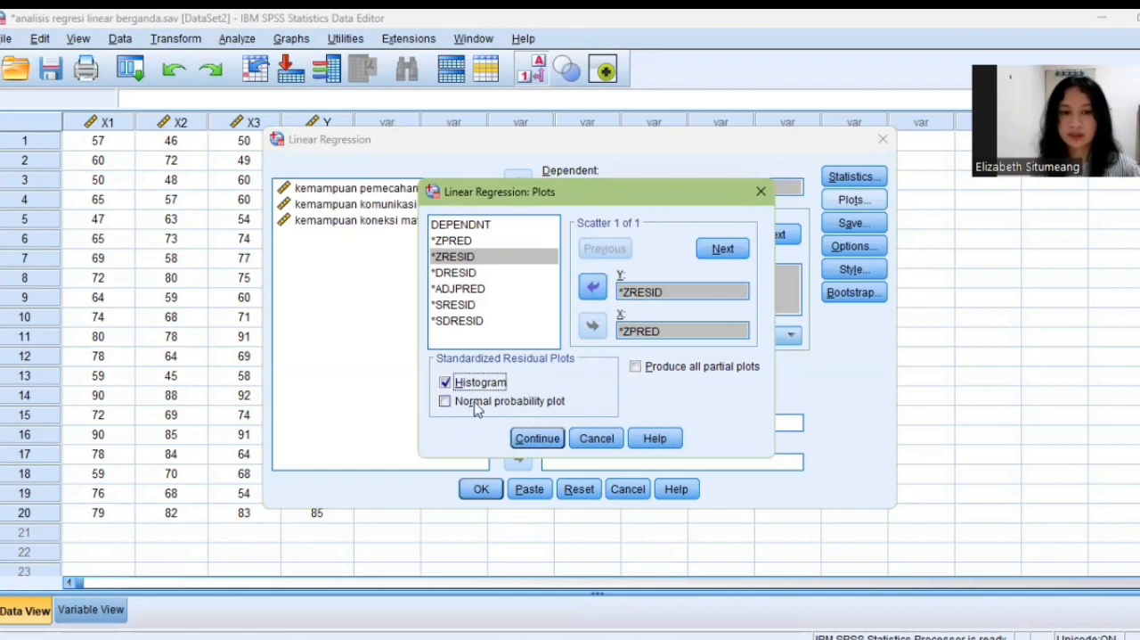
click(476, 408)
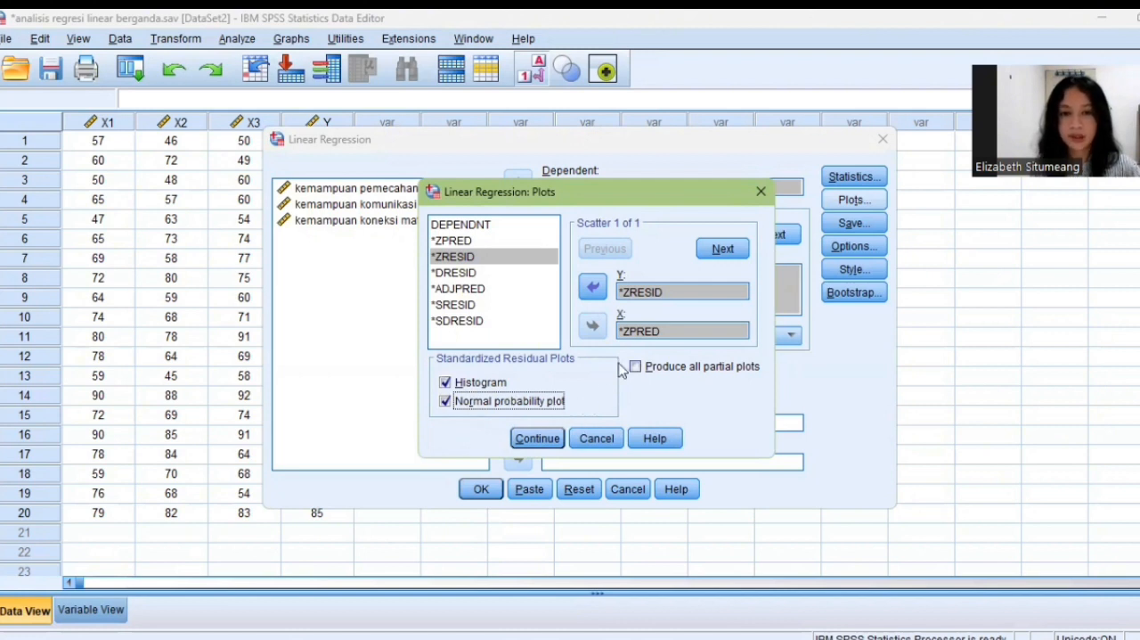
click(551, 440)
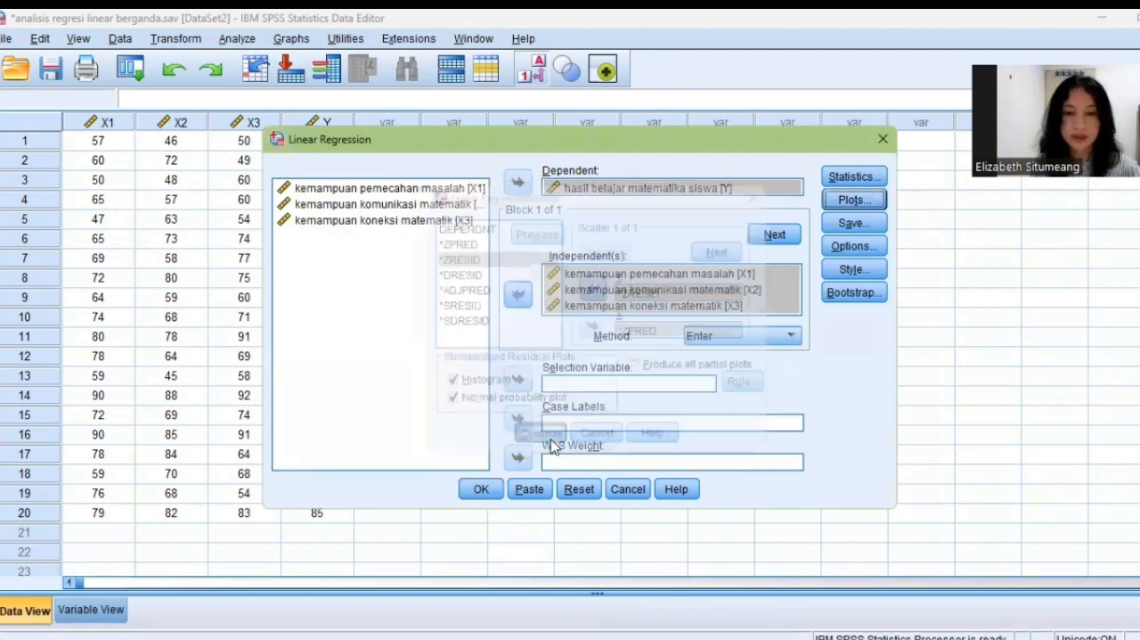
Accept the regression options with F-probability entry .05 and removal .10, constant included and listwise exclusion, and run the analysis.
click(854, 248)
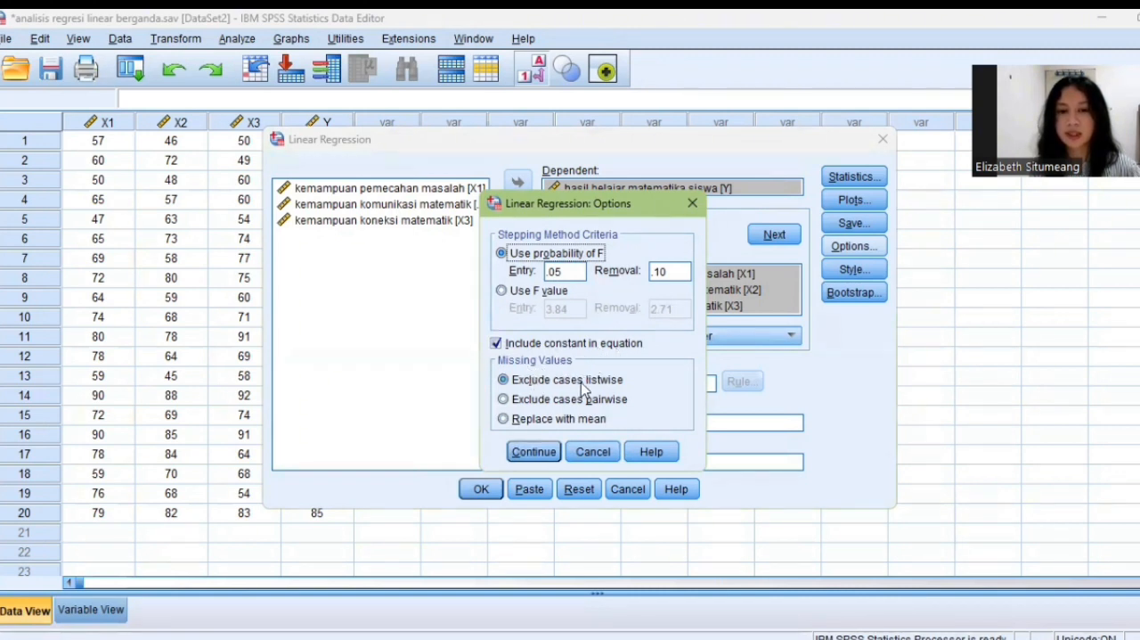
click(544, 453)
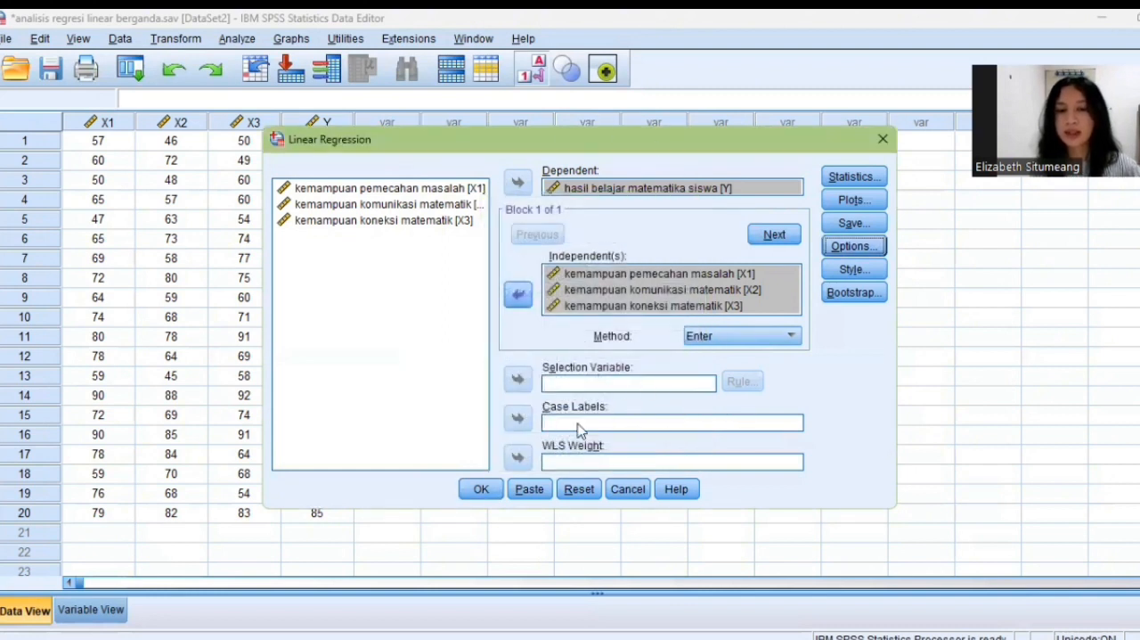
click(482, 492)
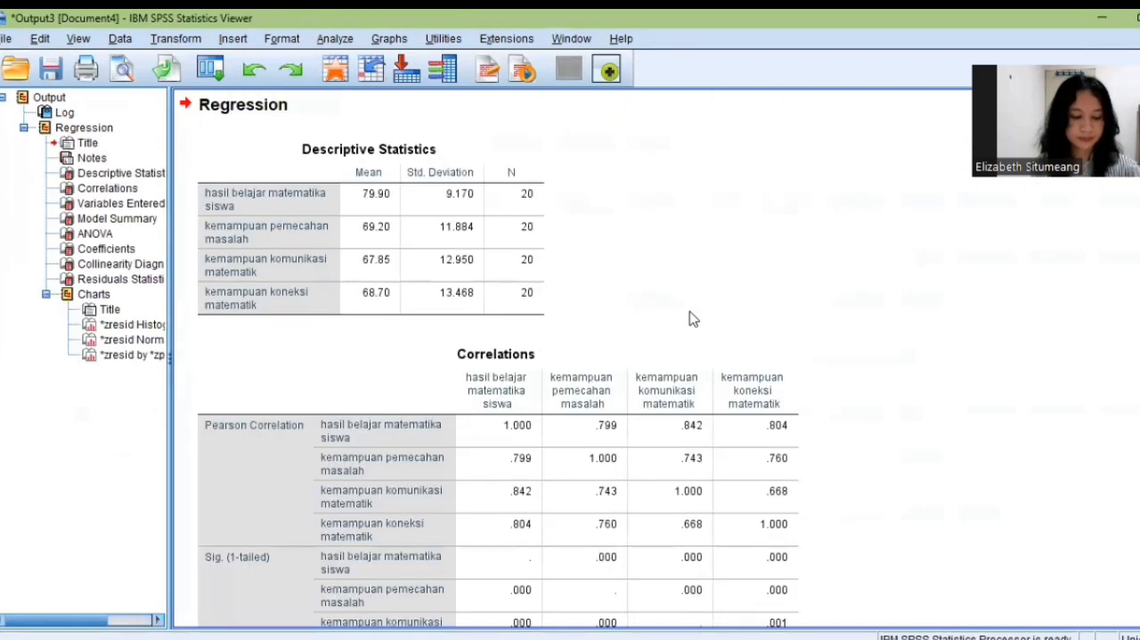
scroll(693, 319, down, 20)
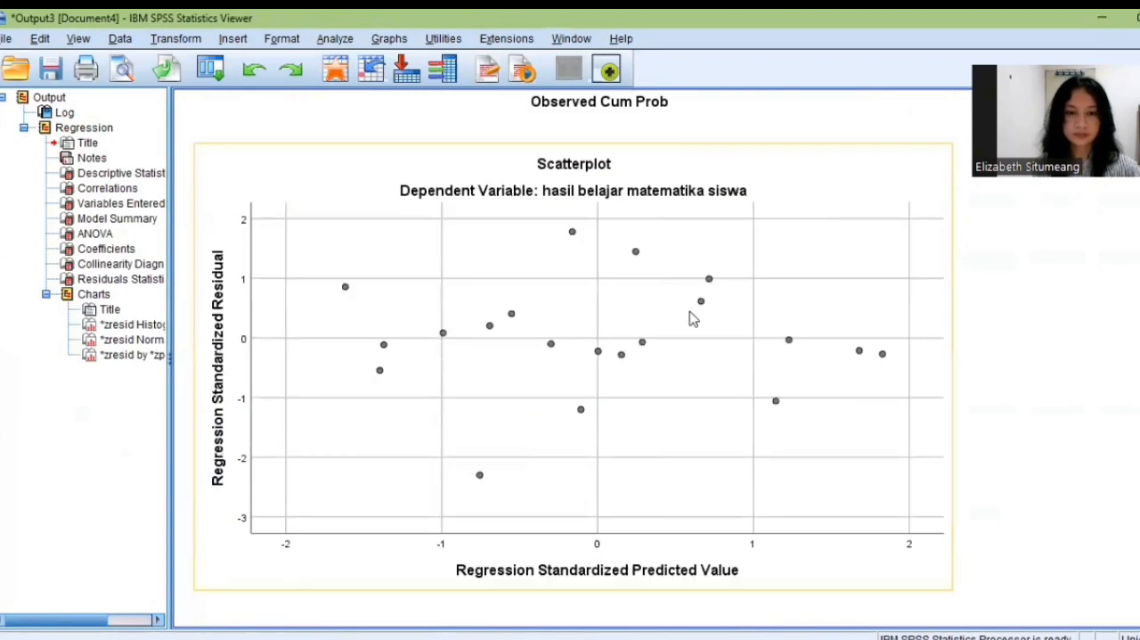
scroll(721, 274, up, 20)
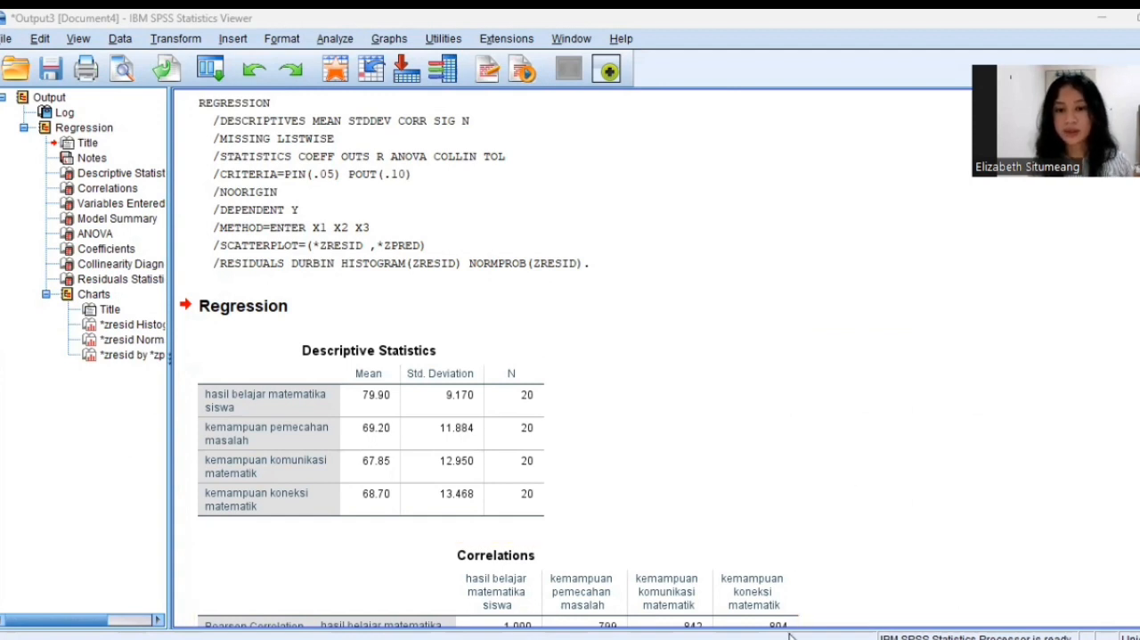
Switch to the PowerPoint presentation and review slides 5 and 6 on the classical assumption tests.
key(alt+Tab)
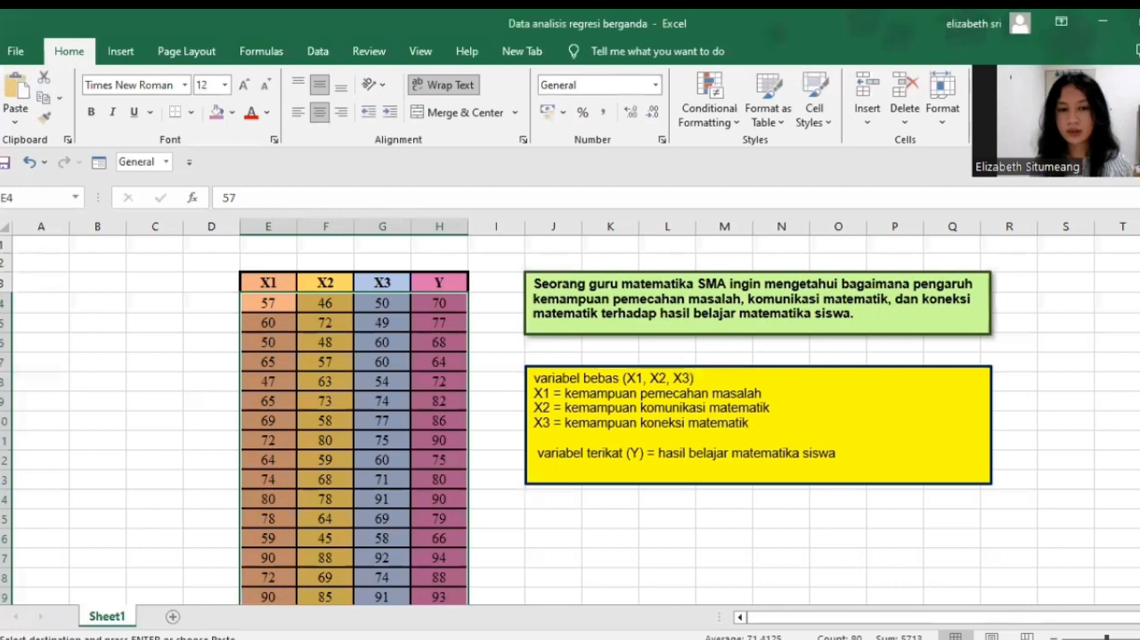
key(alt+Tab)
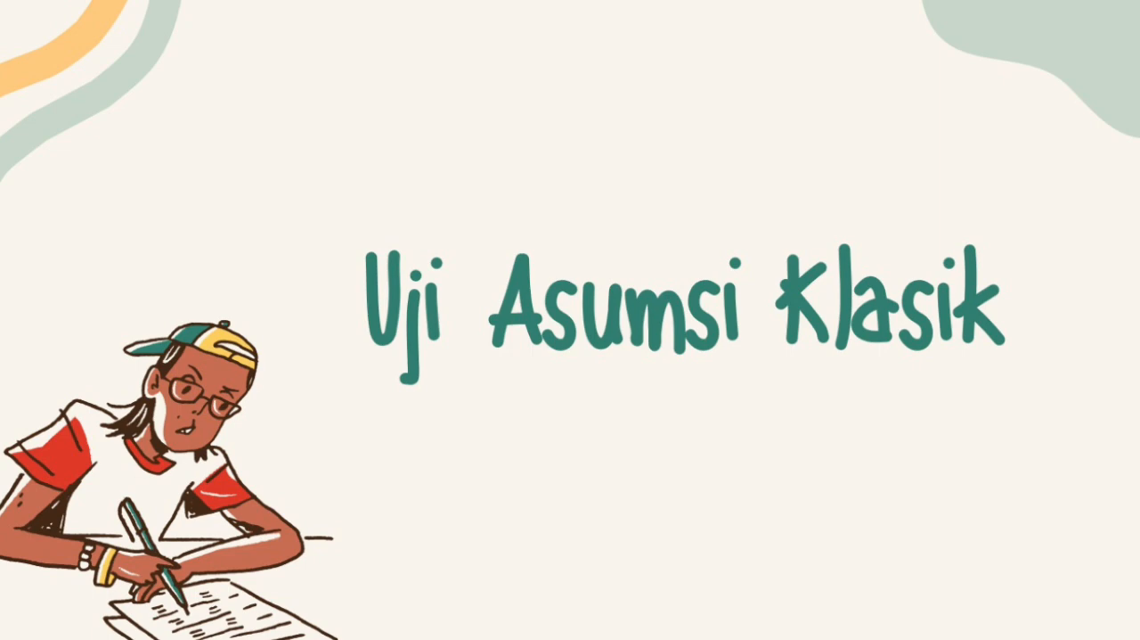
key(Escape)
click(107, 381)
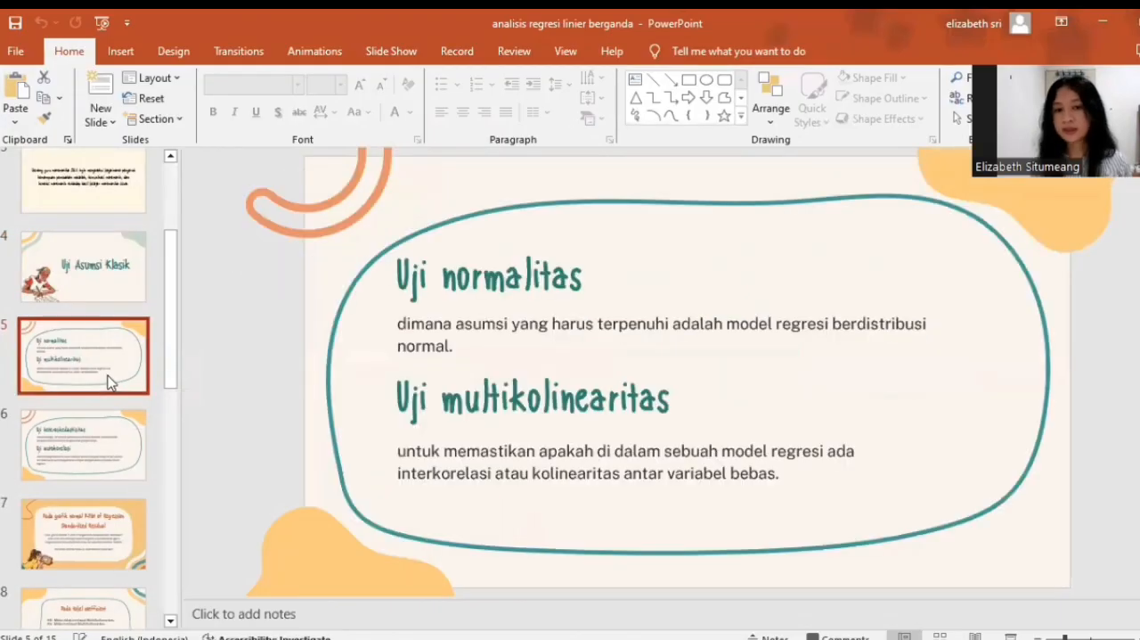
click(96, 461)
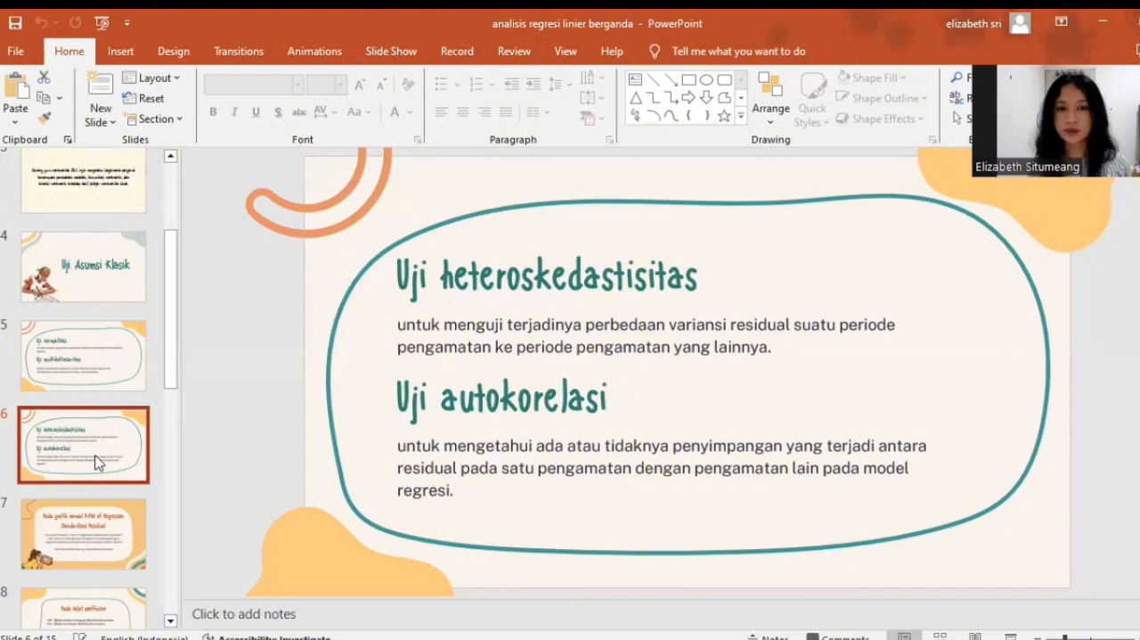
click(111, 356)
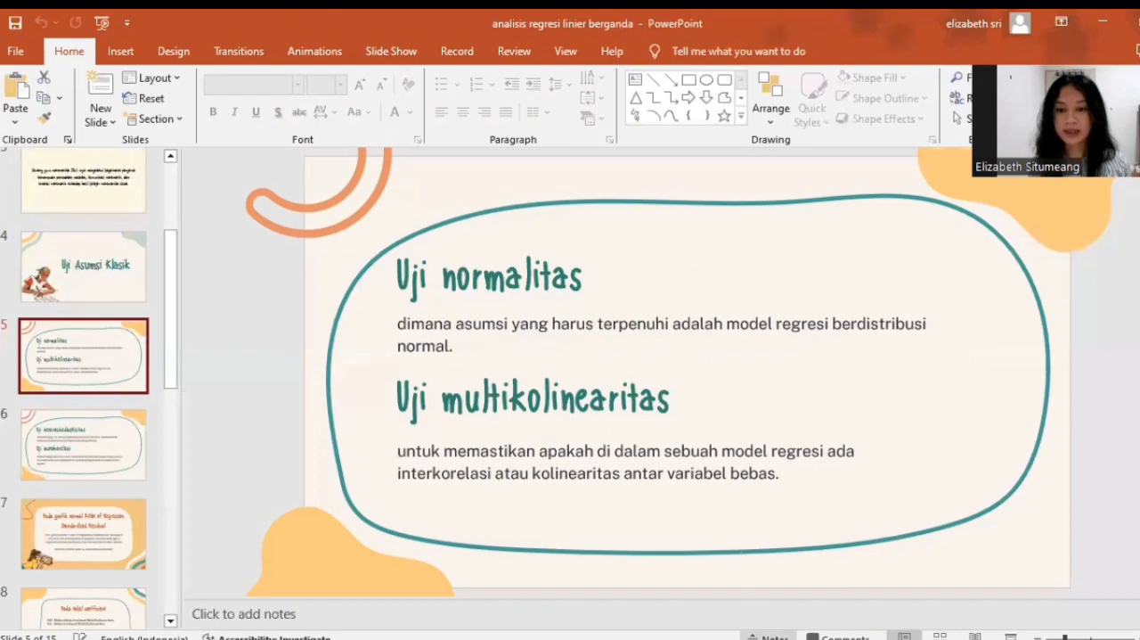
Switch back to the SPSS output and examine the histogram of the regression standardized residuals.
click(770, 638)
scroll(506, 365, down, 3)
scroll(506, 365, down, 15)
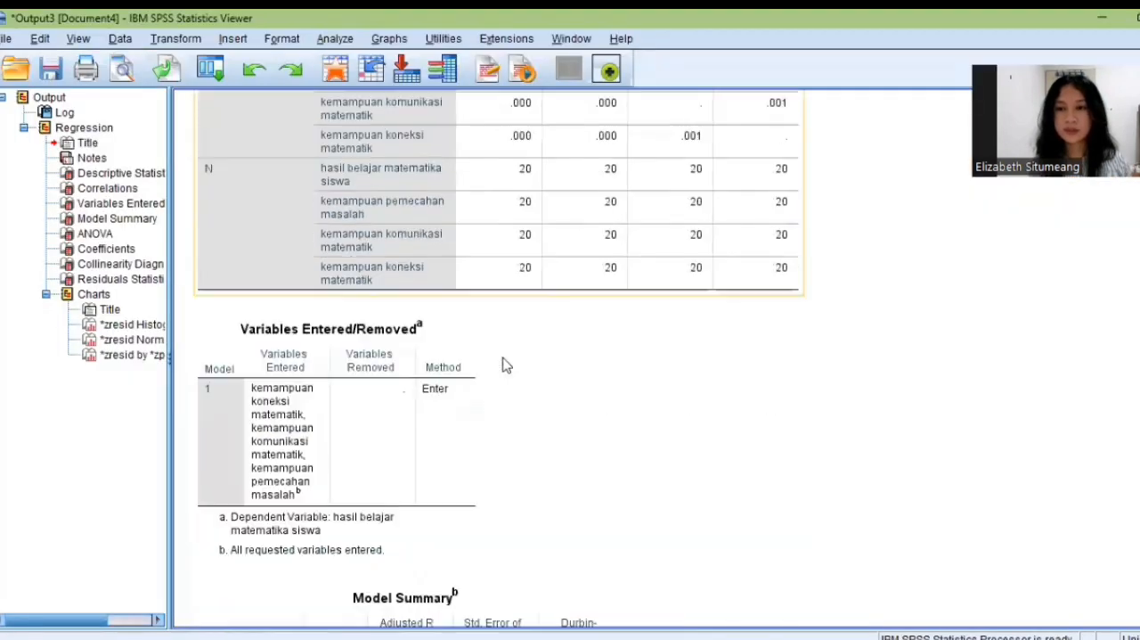
scroll(506, 365, down, 8)
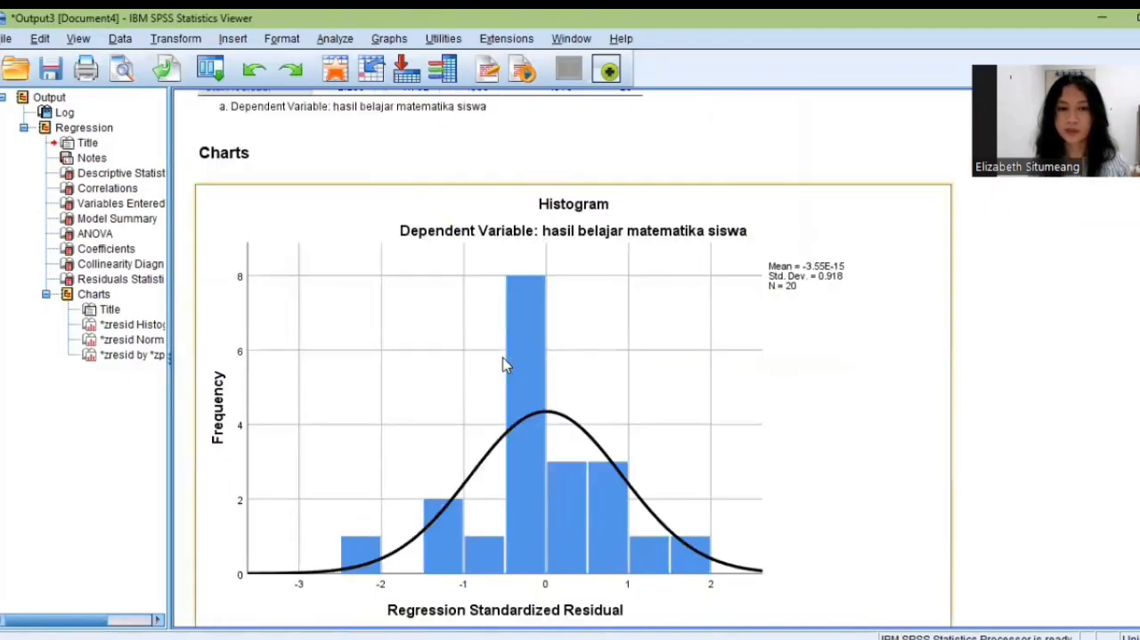
scroll(506, 364, up, 2)
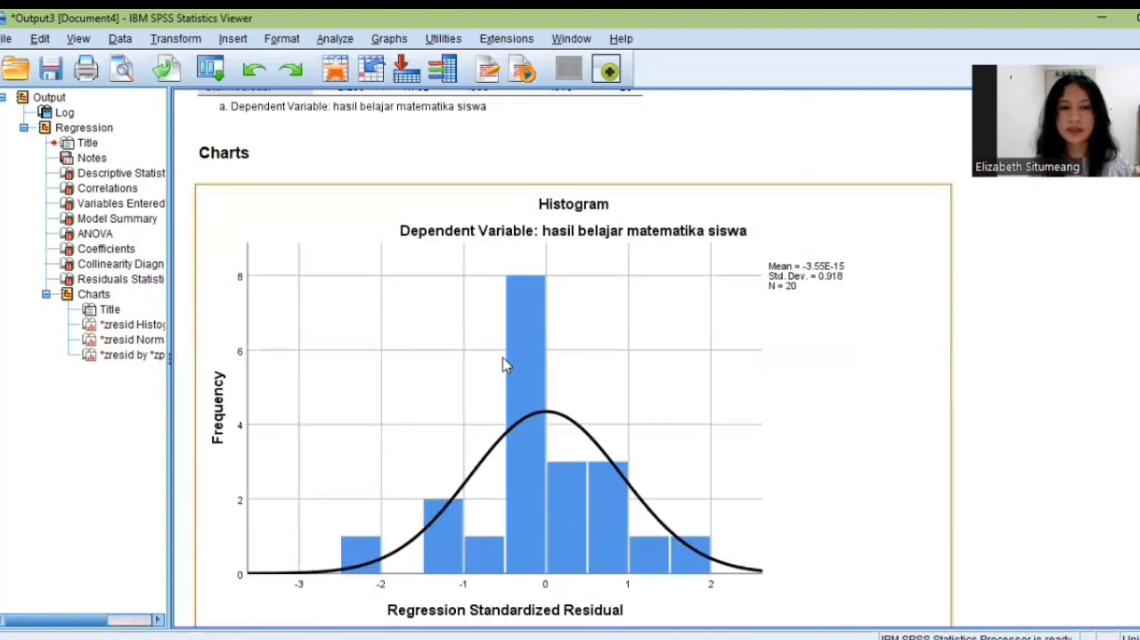
scroll(506, 364, down, 2)
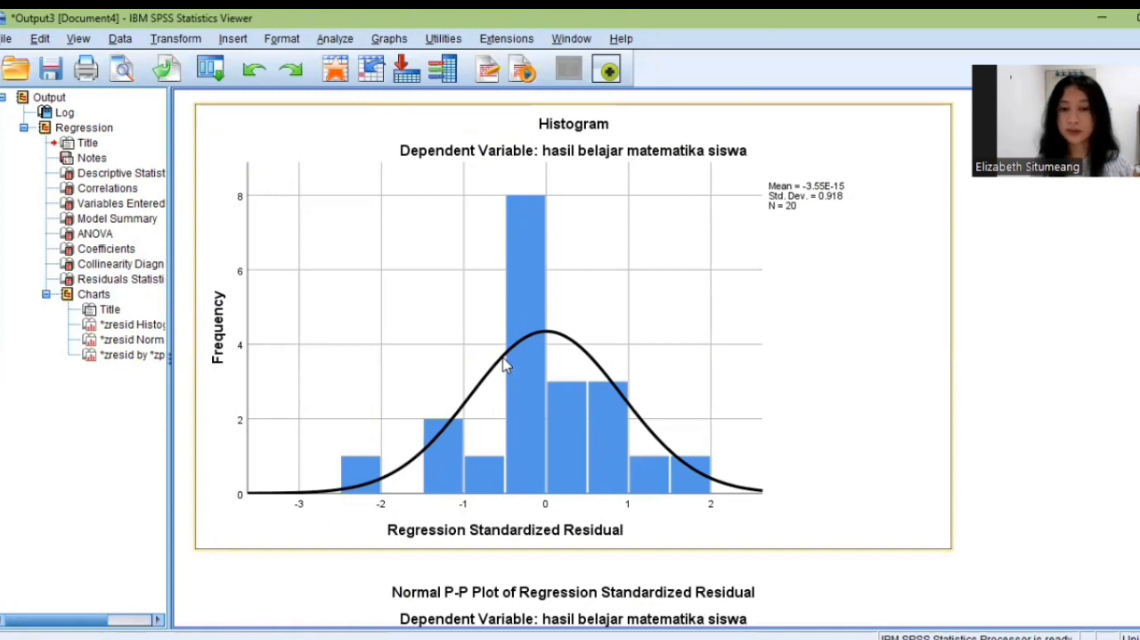
scroll(488, 283, up, 2)
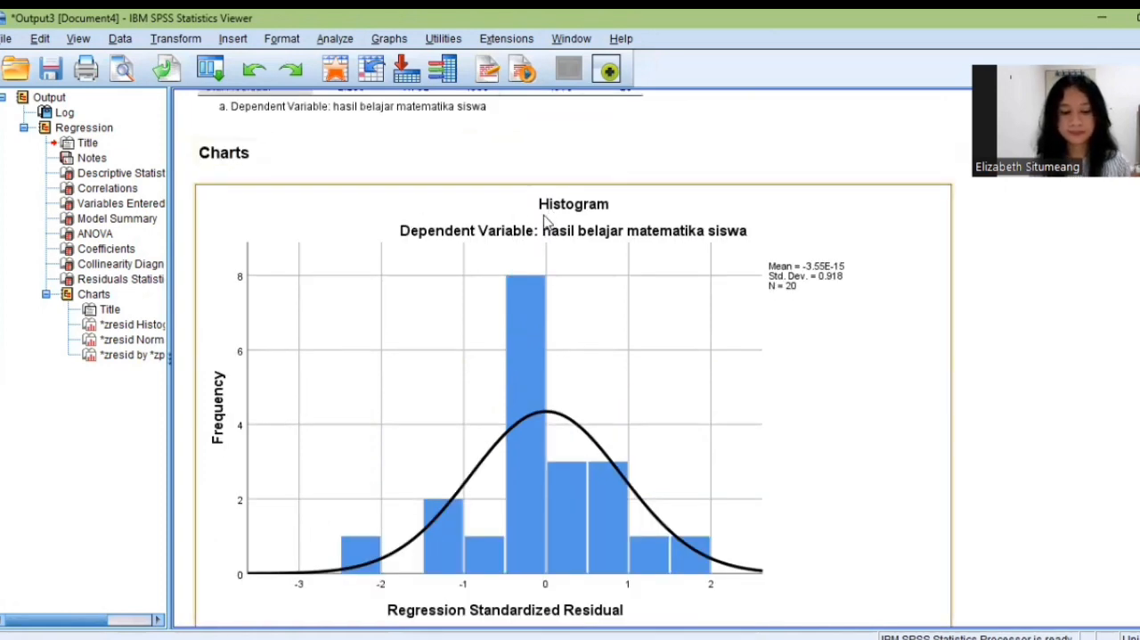
scroll(542, 218, down, 2)
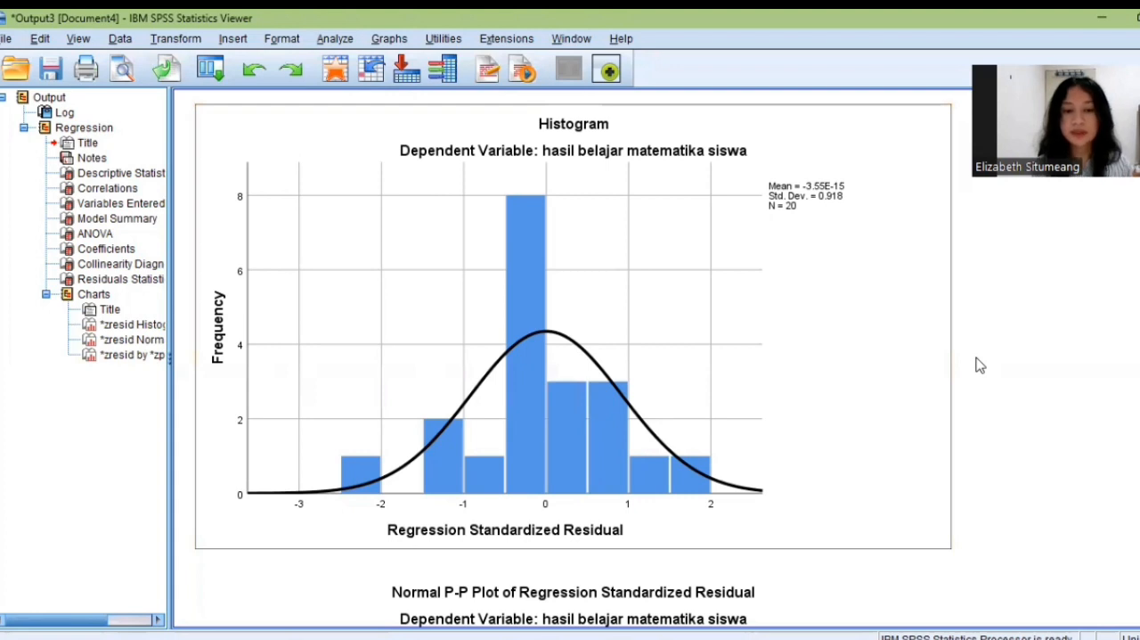
Examine the Normal P-P Plot of the regression standardized residuals to assess normality.
scroll(966, 373, down, 6)
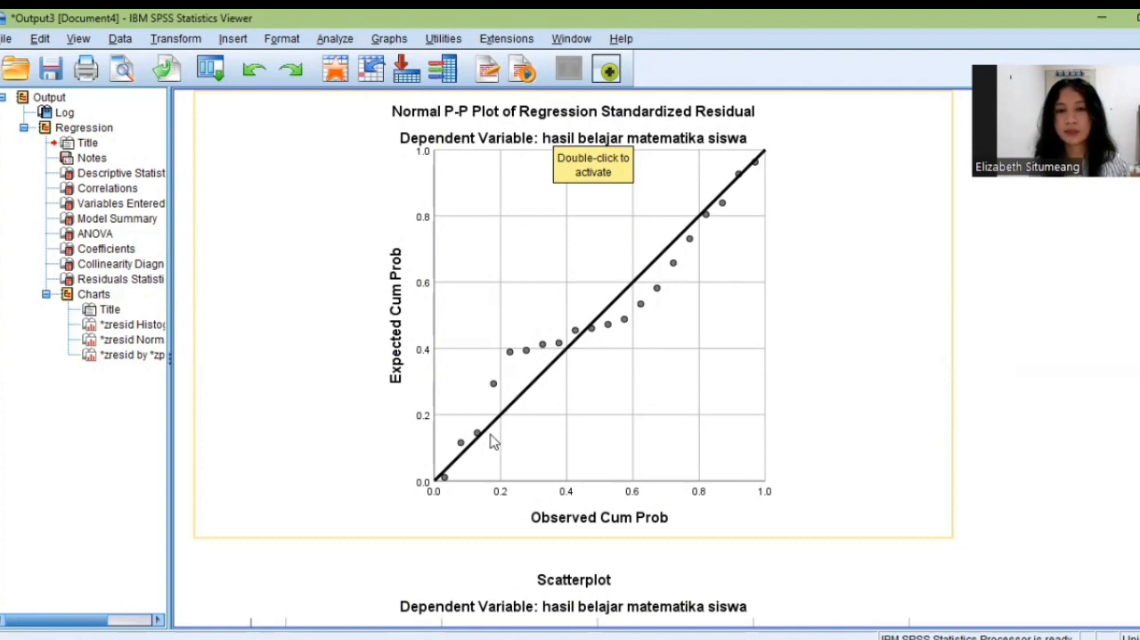
click(811, 230)
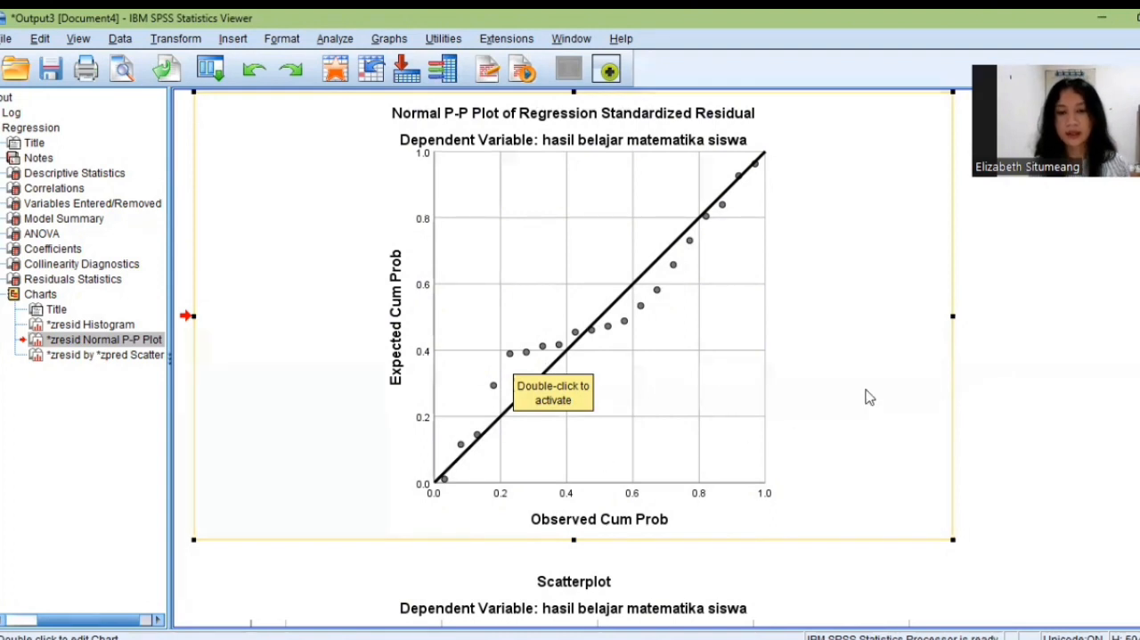
click(1011, 384)
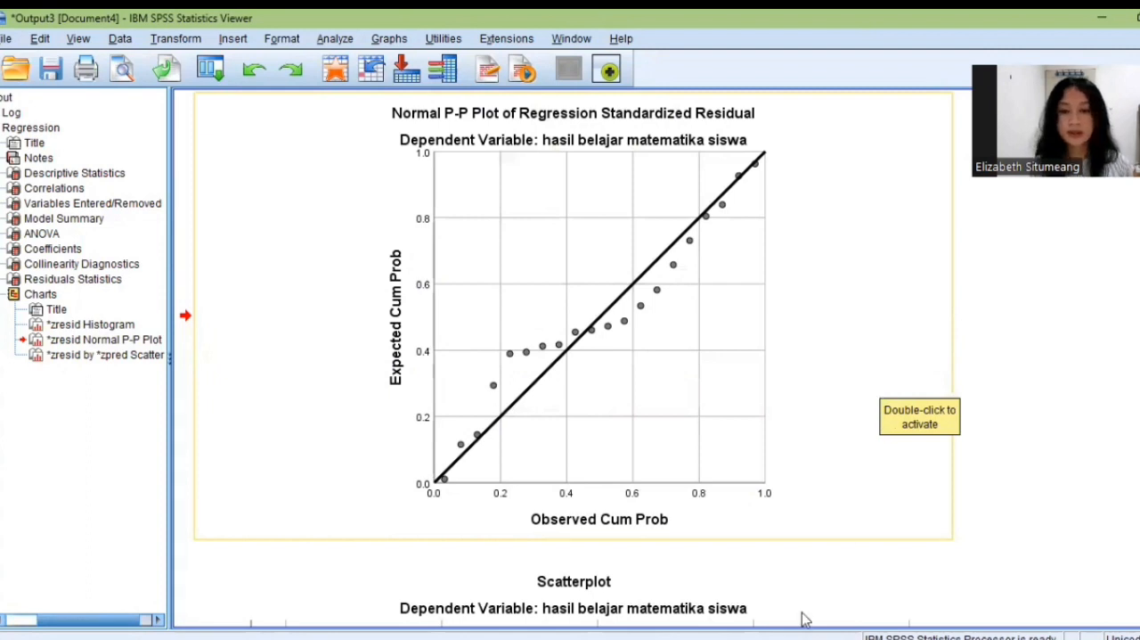
Switch back to the PowerPoint presentation with the assumption test slides.
click(775, 637)
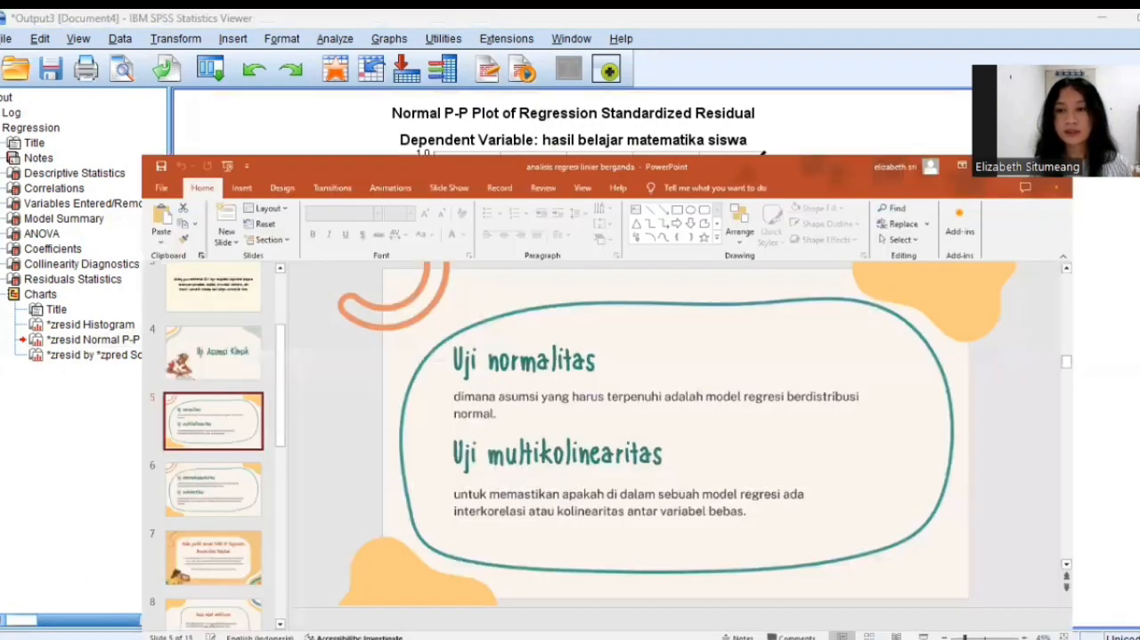